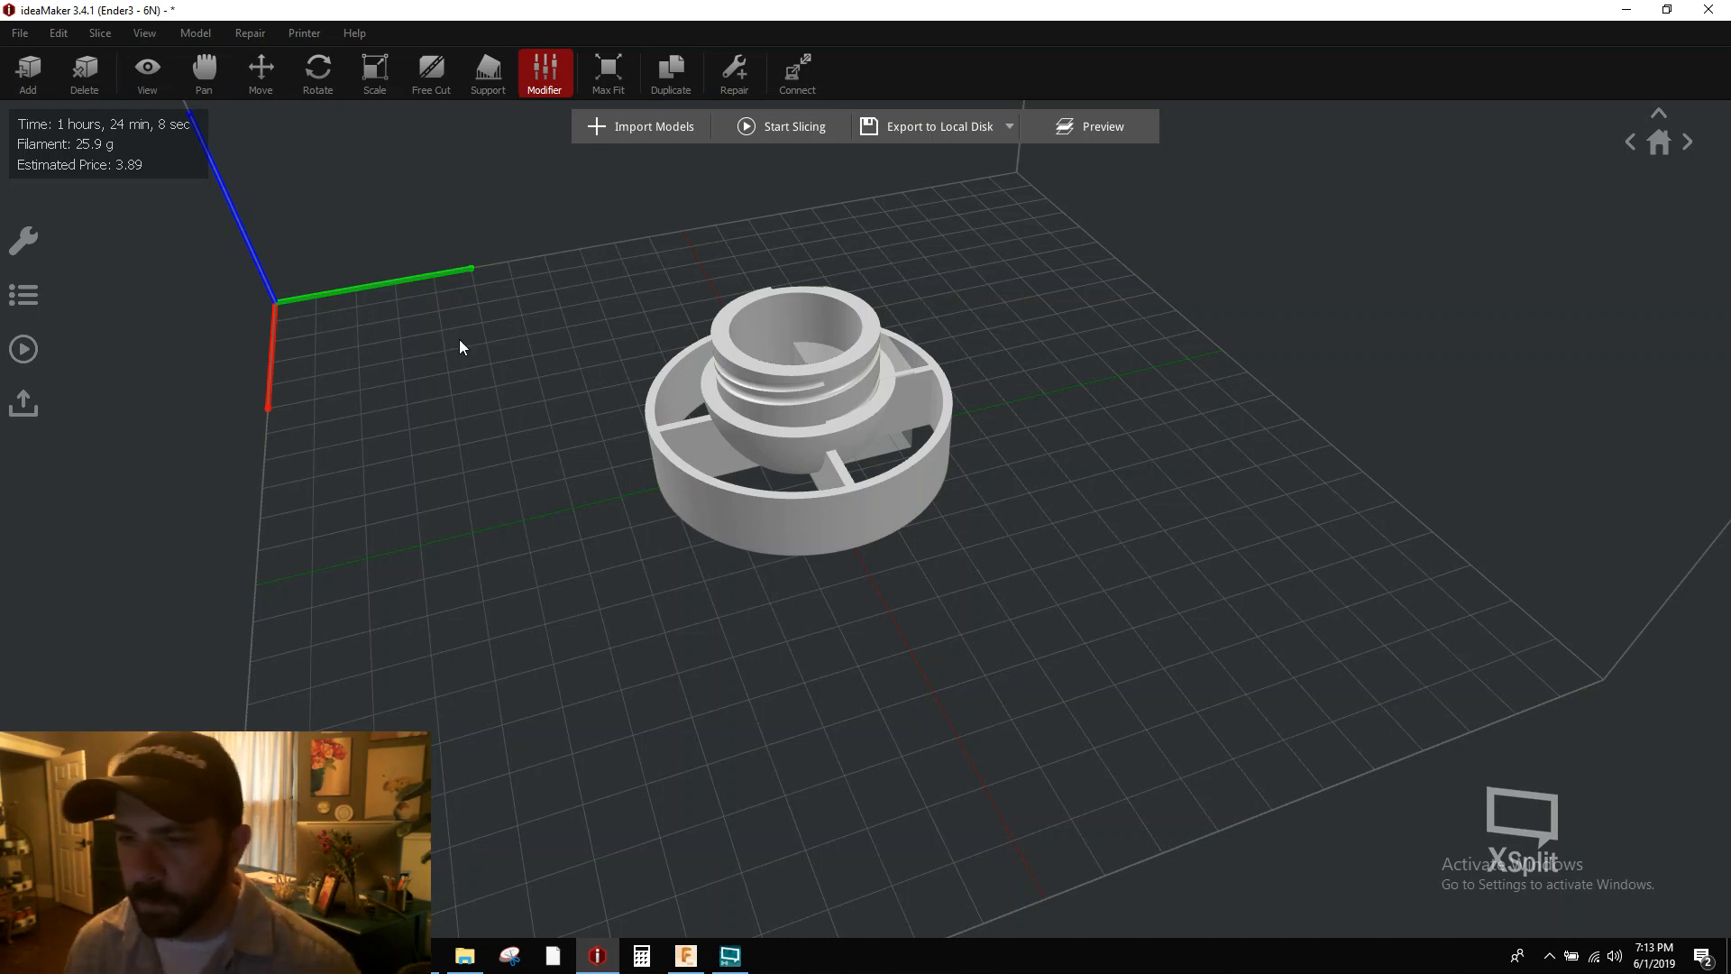
- Undo the last change to remove the leftover modifier shape from inside the model's central cup
right_click_drag(748, 629, 864, 404)
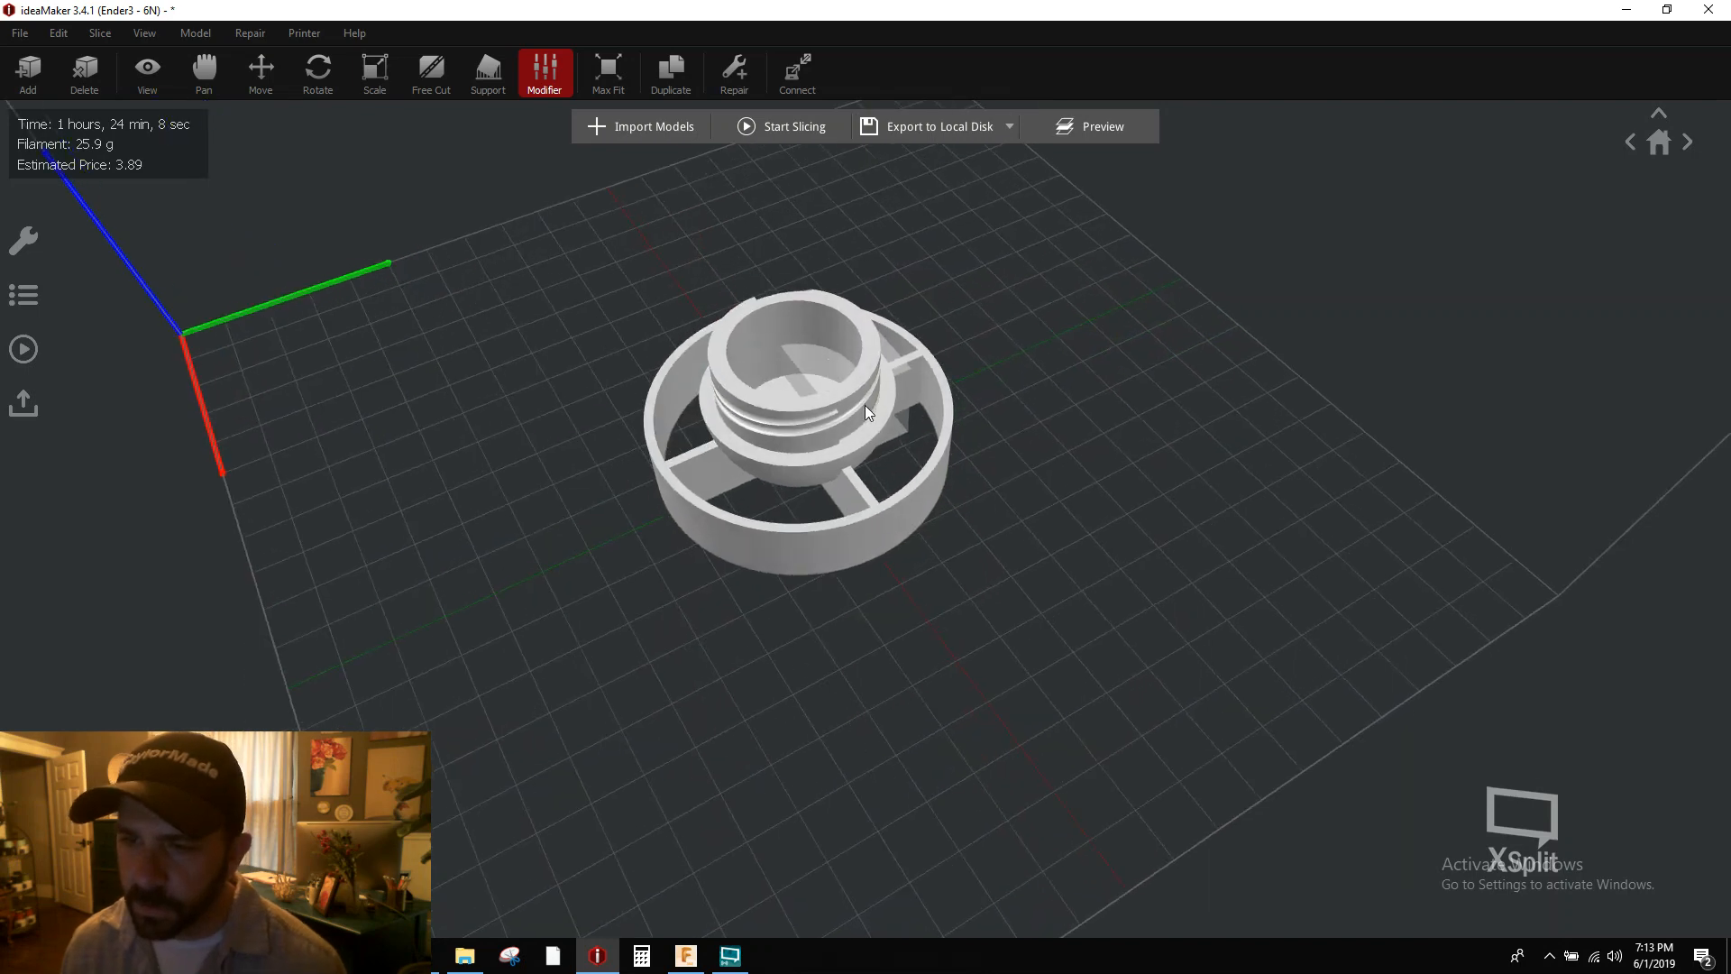
left_click(826, 370)
key("ctrl+z")
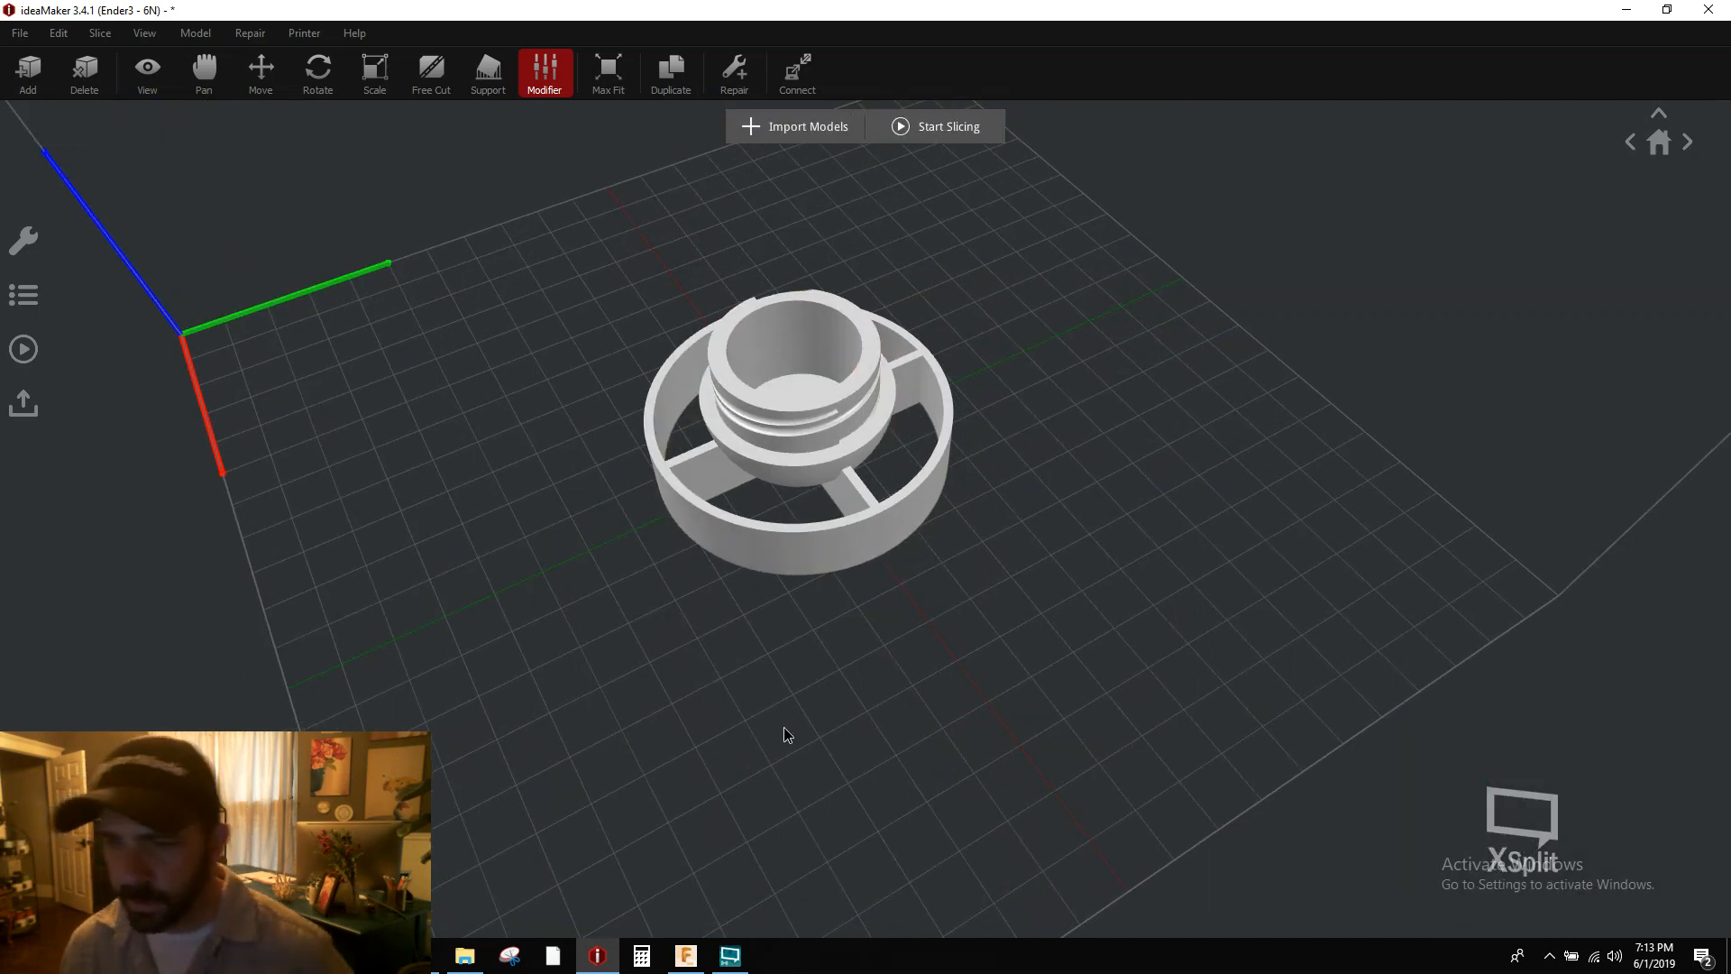
right_click_drag(782, 727, 790, 543)
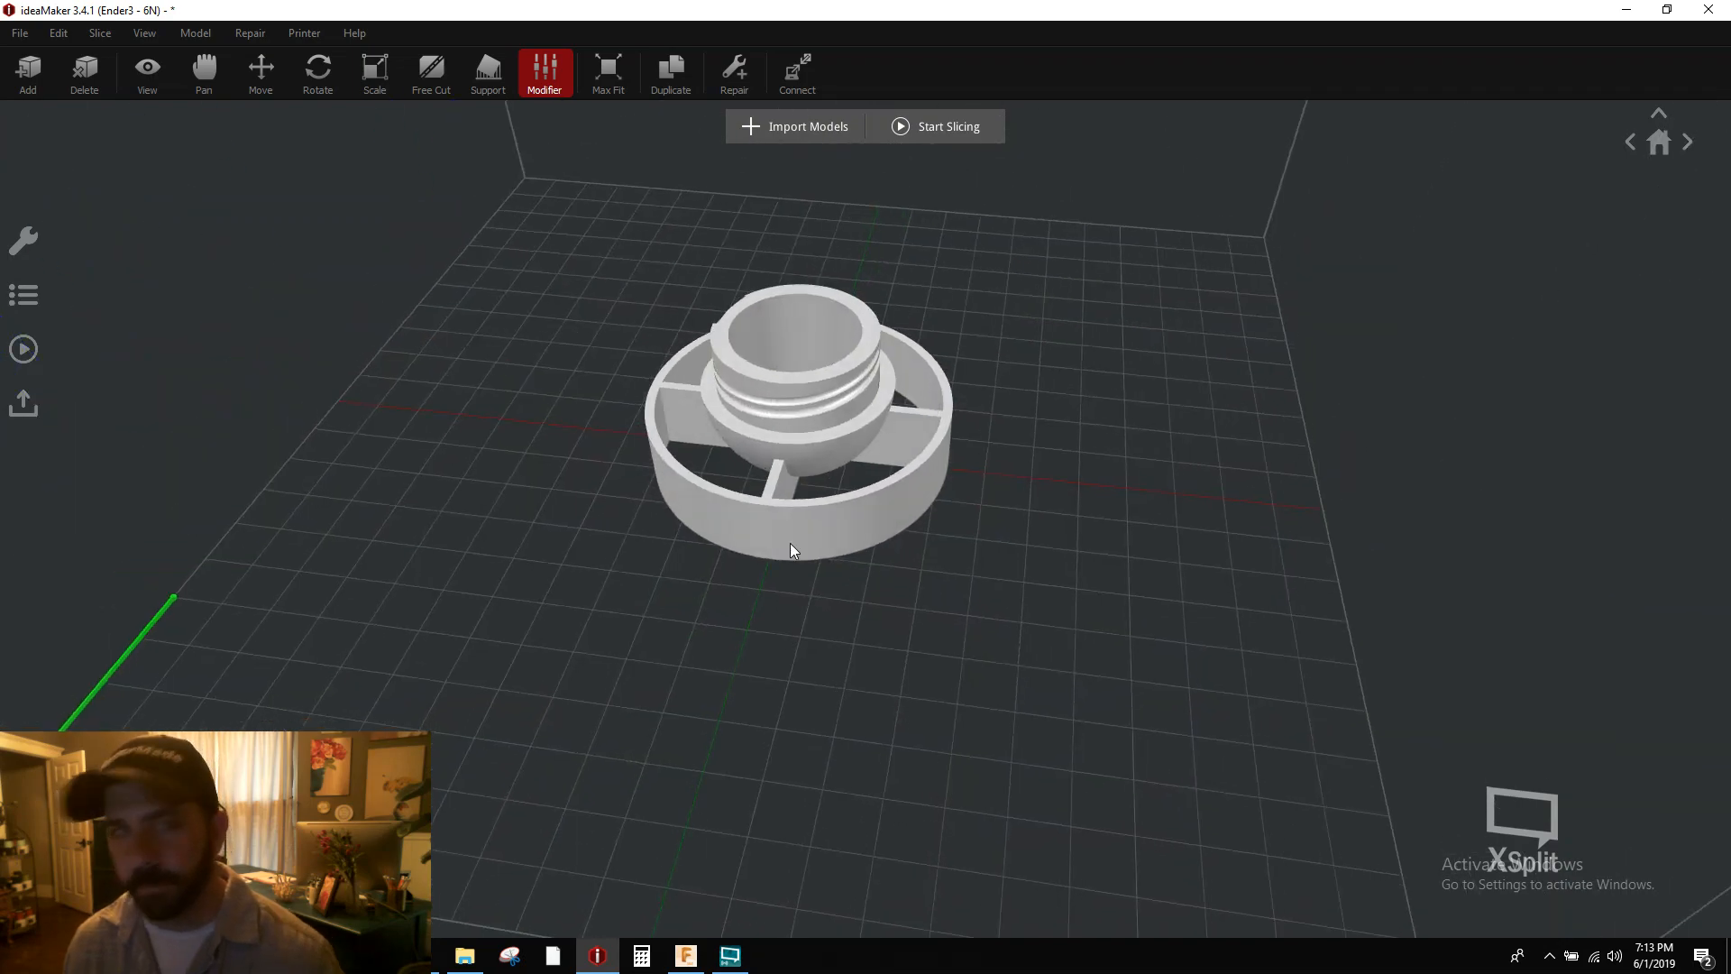
right_click_drag(711, 602, 837, 490)
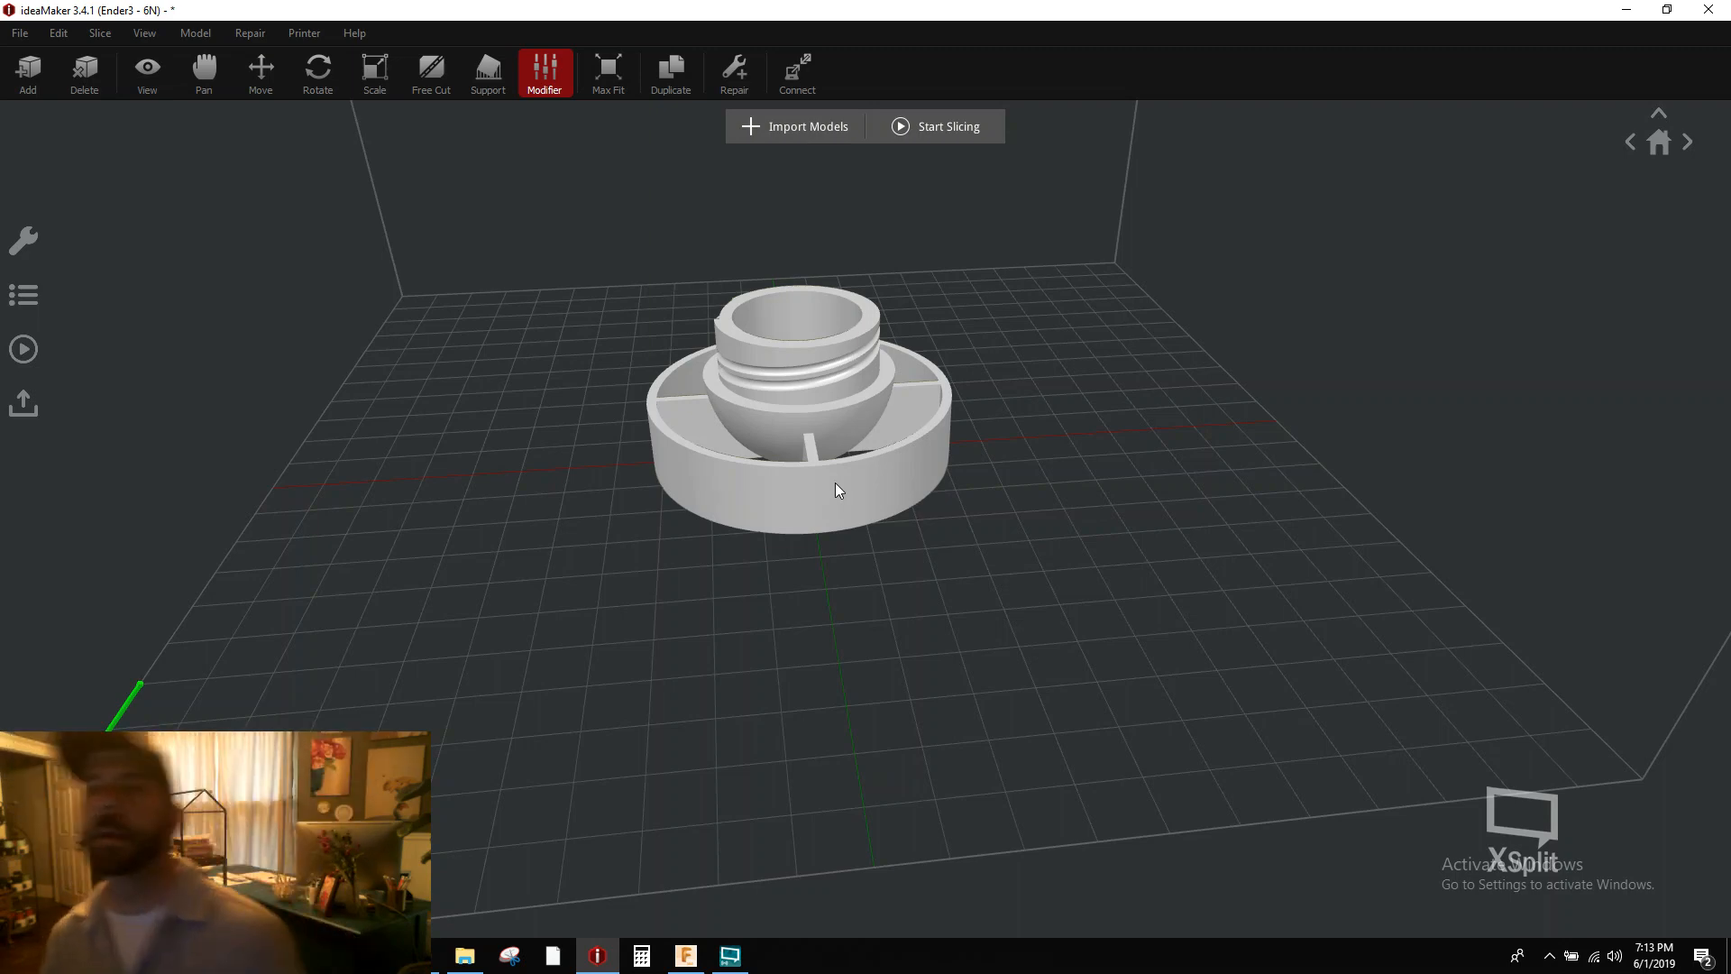
right_click_drag(851, 487, 536, 649)
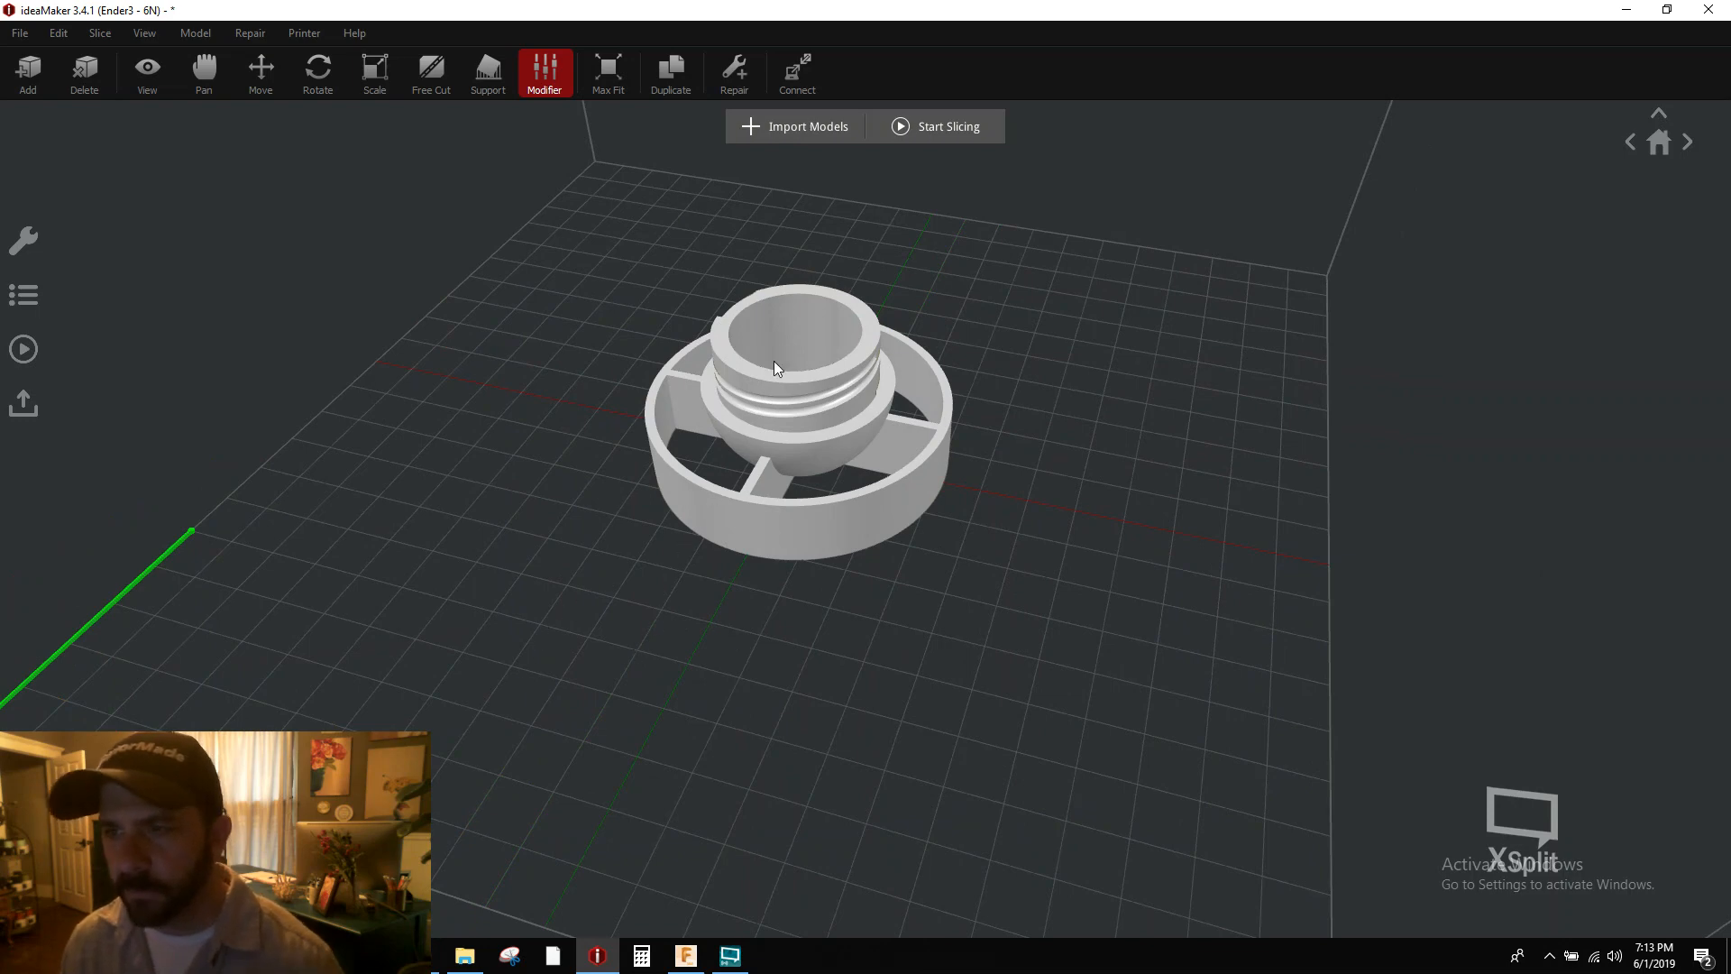
- Set the LootCrate template's infill density to 0%, save the template and slice the model with it
left_click(938, 126)
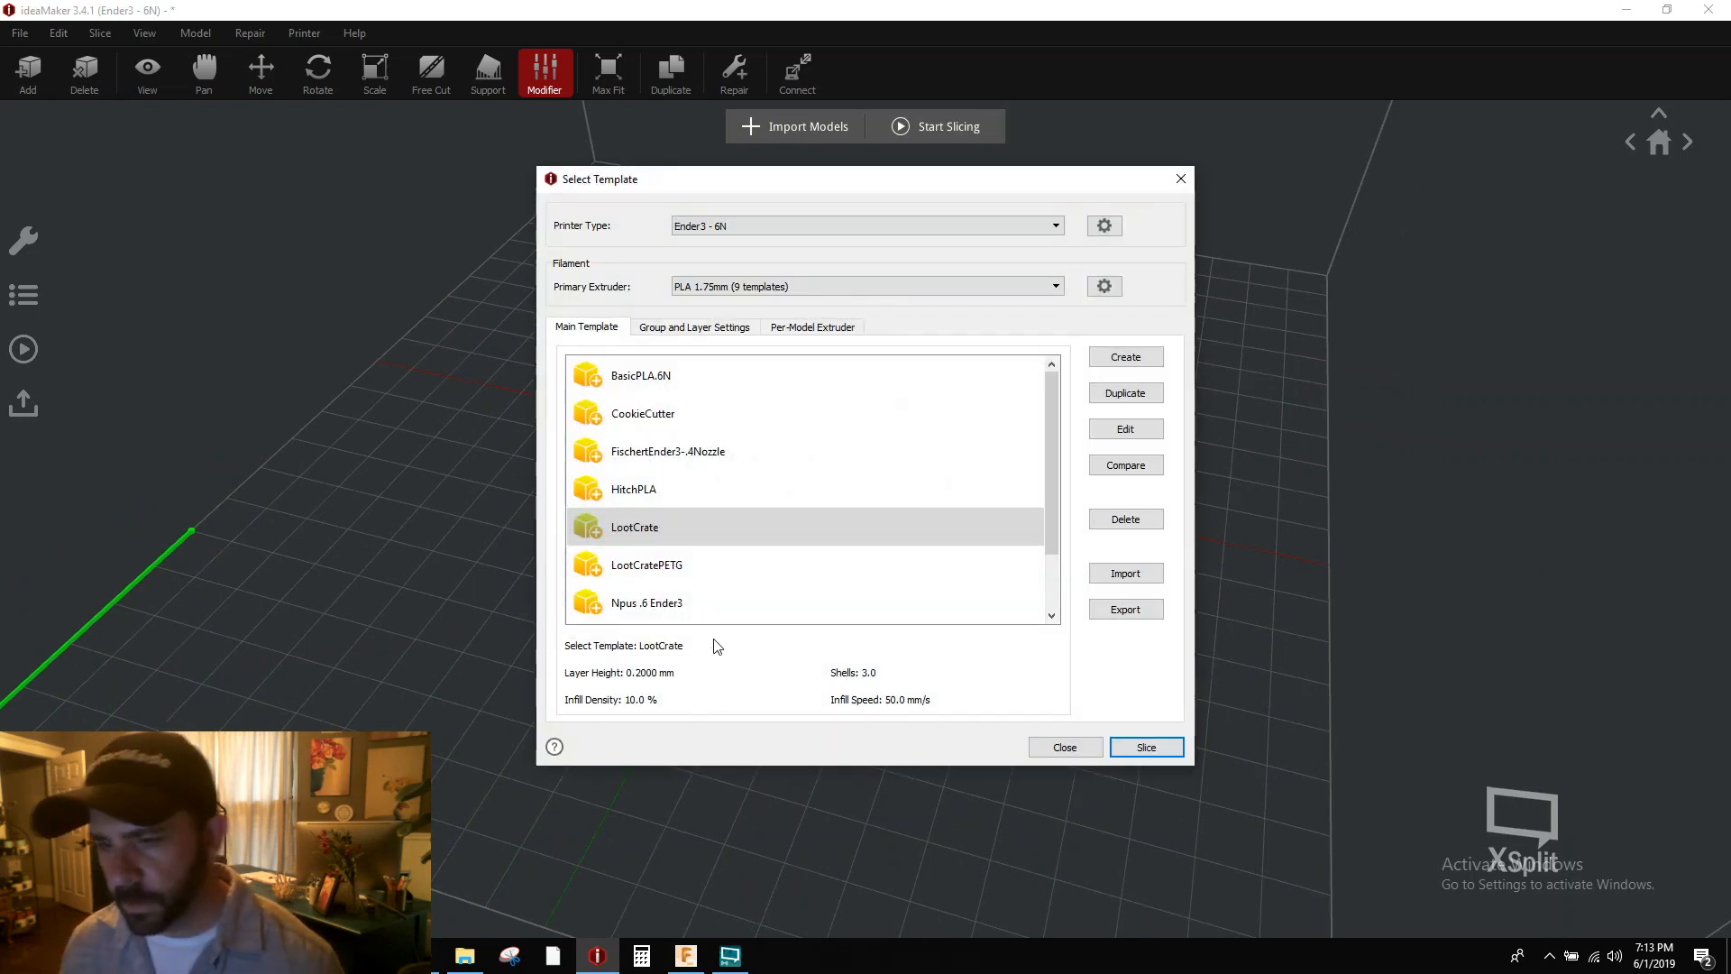
left_click(1126, 428)
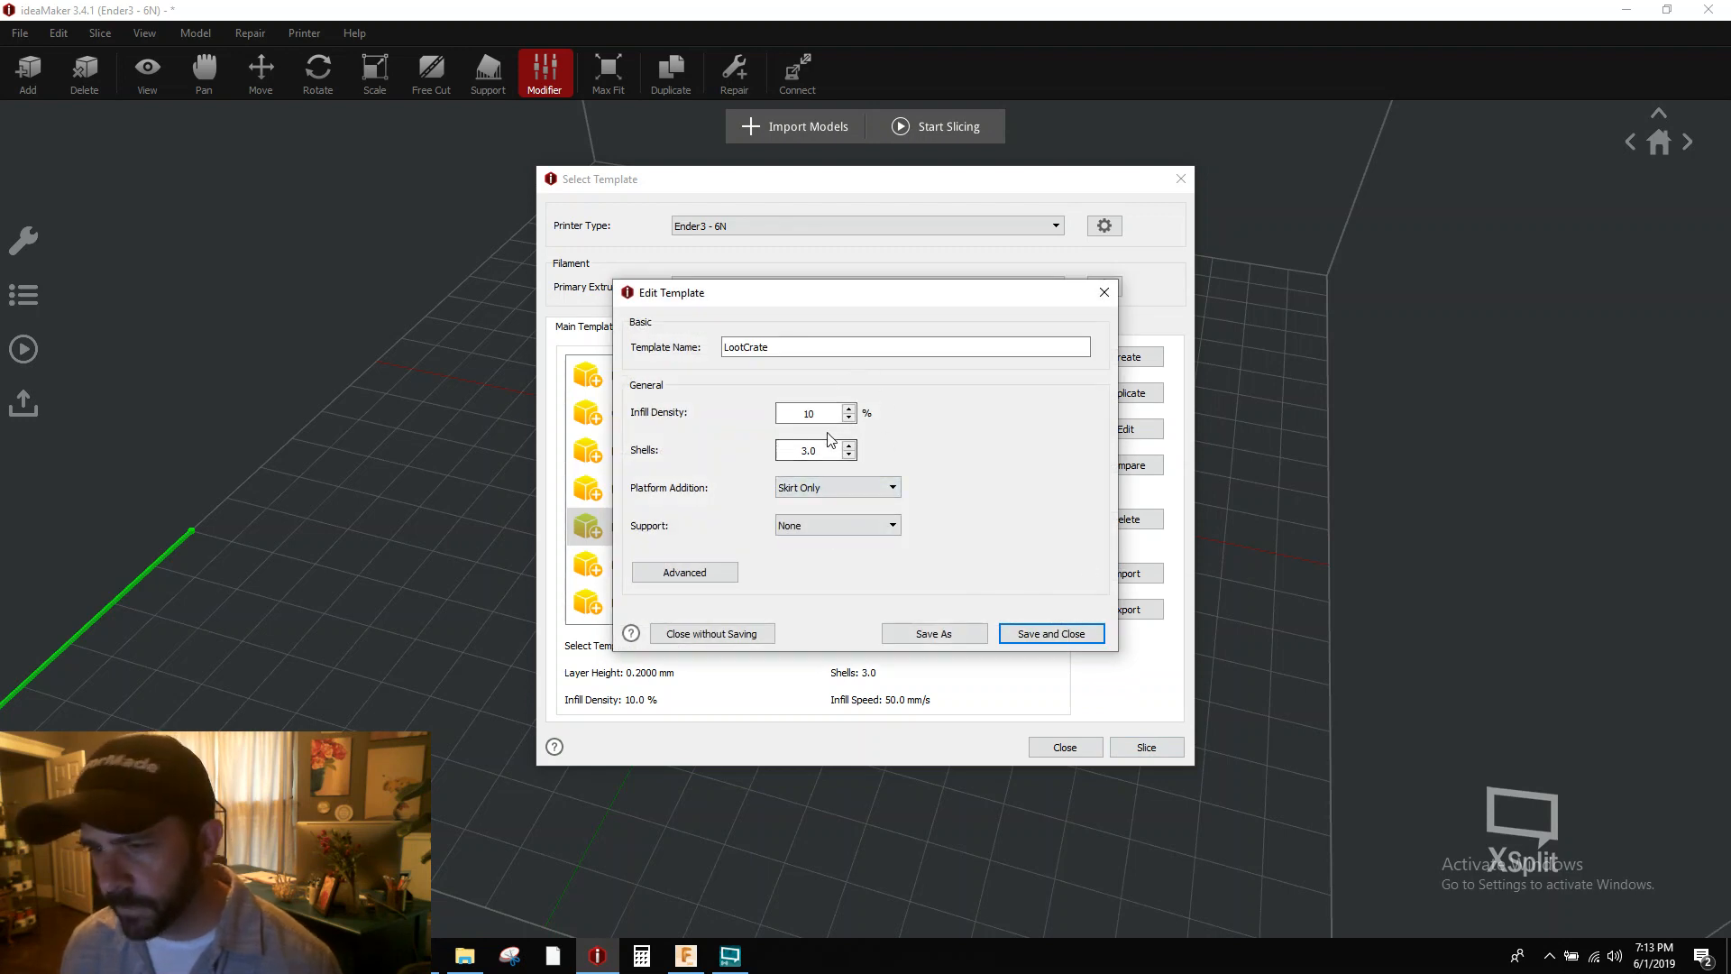
double_click(808, 413)
type("0")
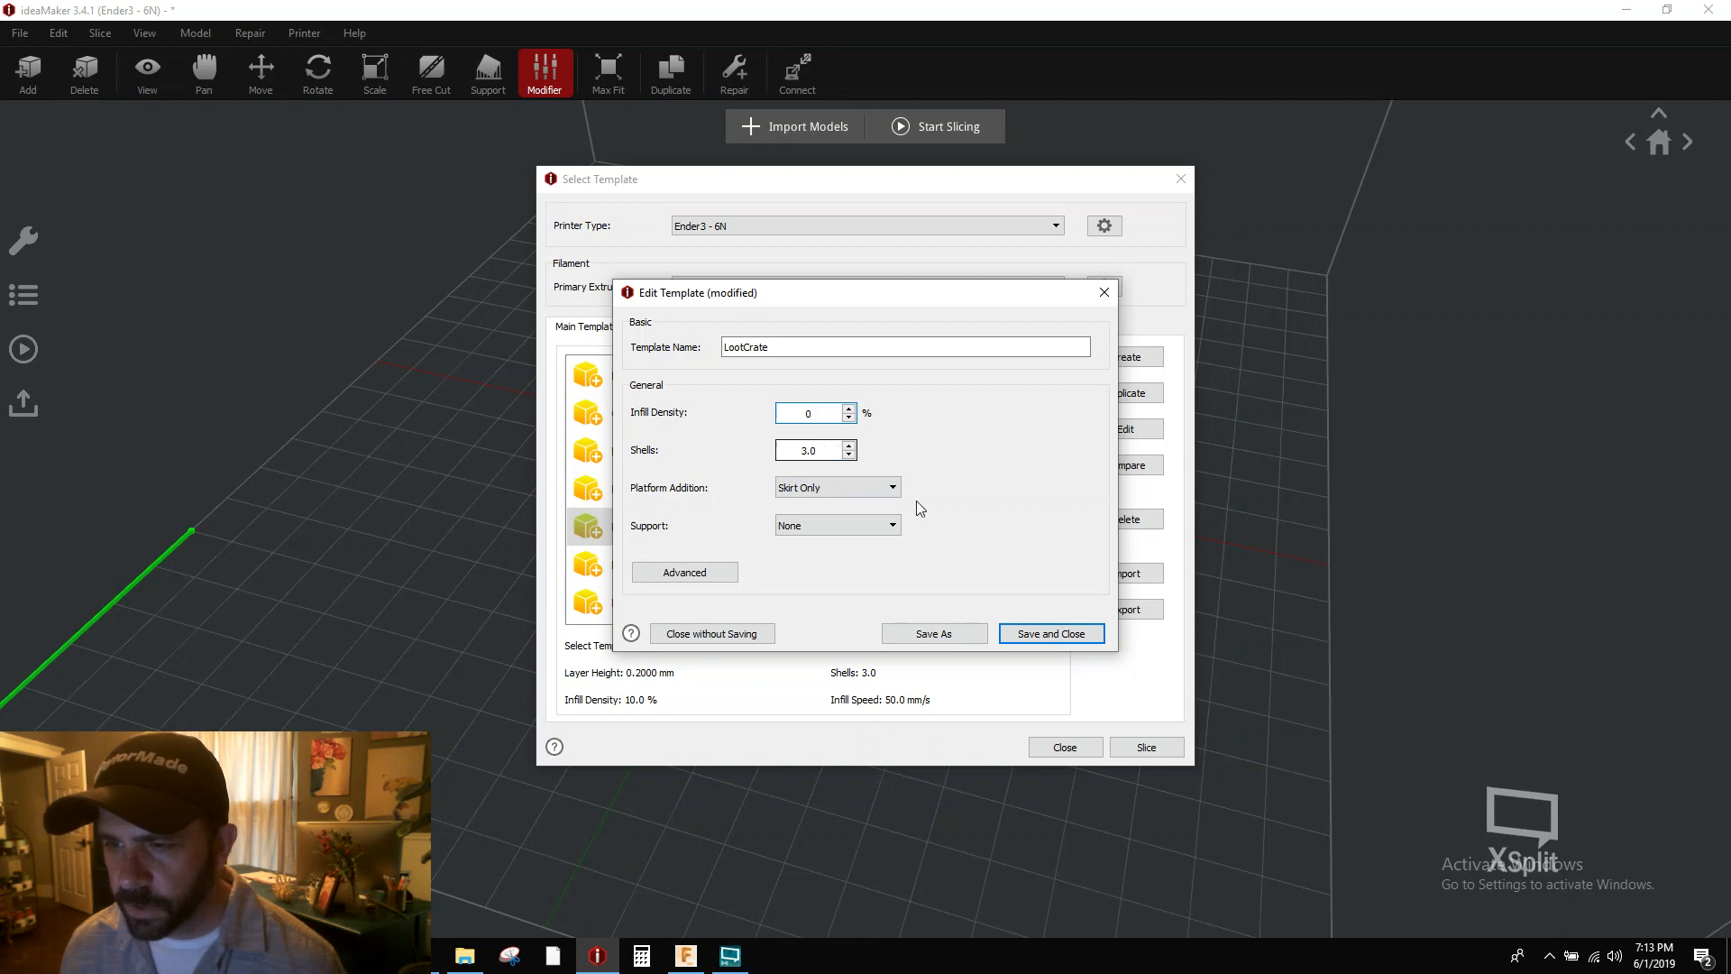
left_click(1065, 635)
left_click(1147, 748)
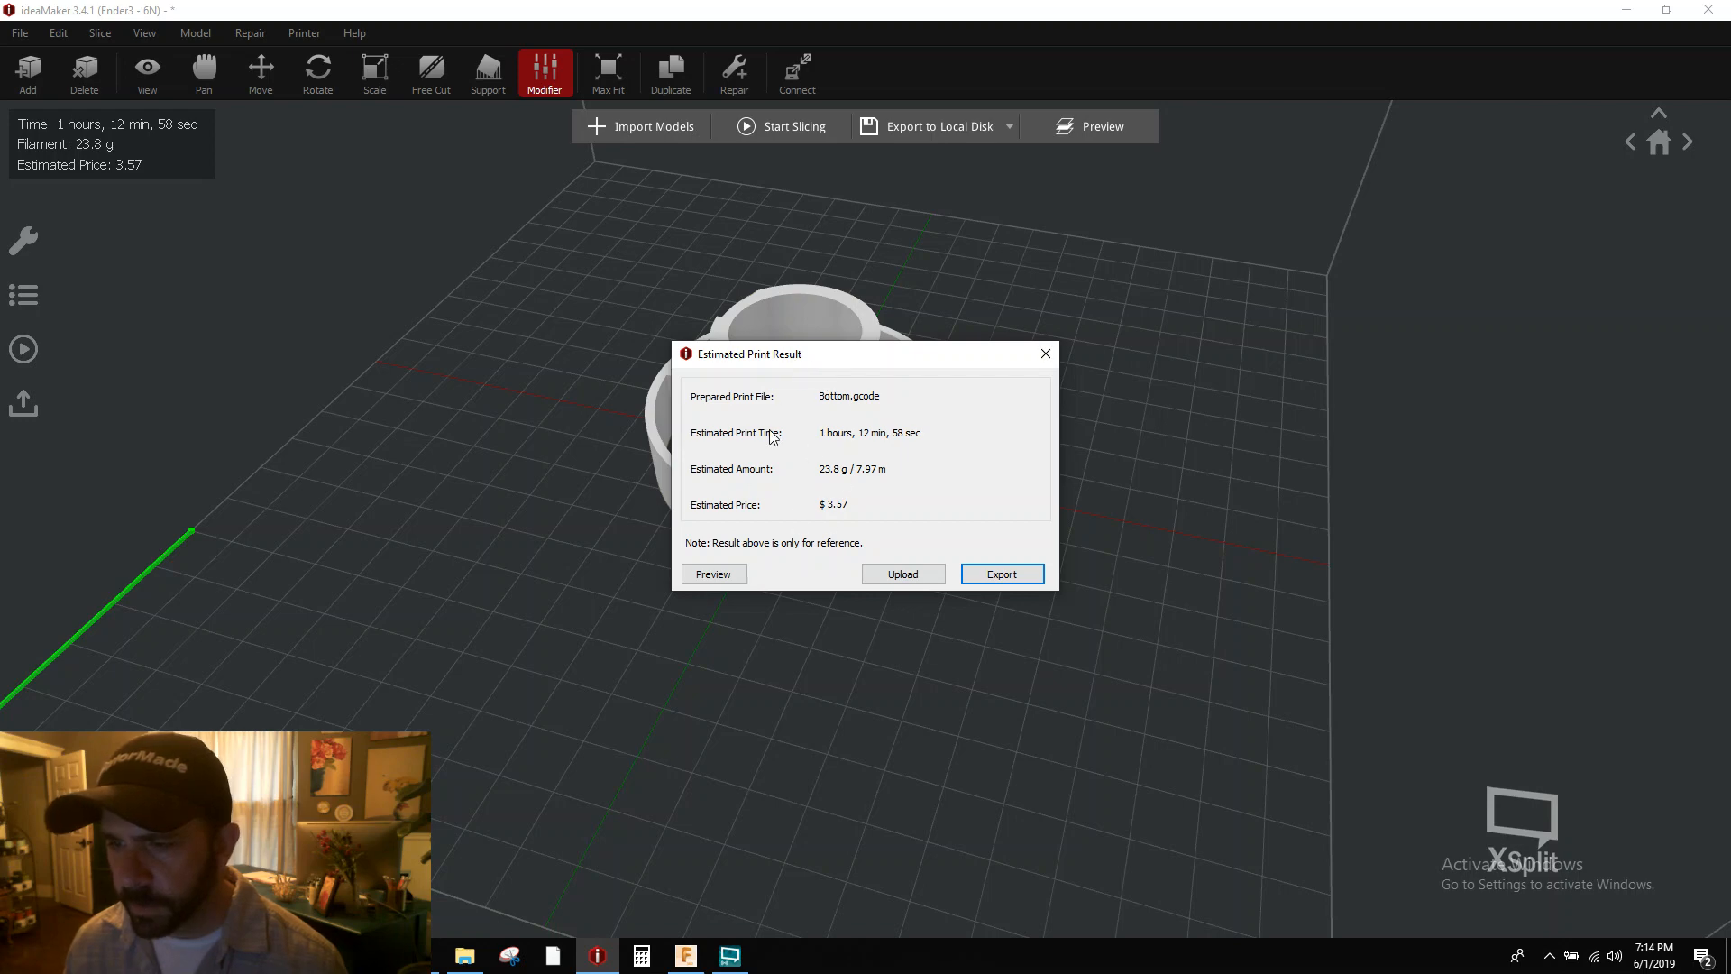
- Preview the sliced Bottom.gcode and run through its layers from the full height down and back up
left_click(709, 577)
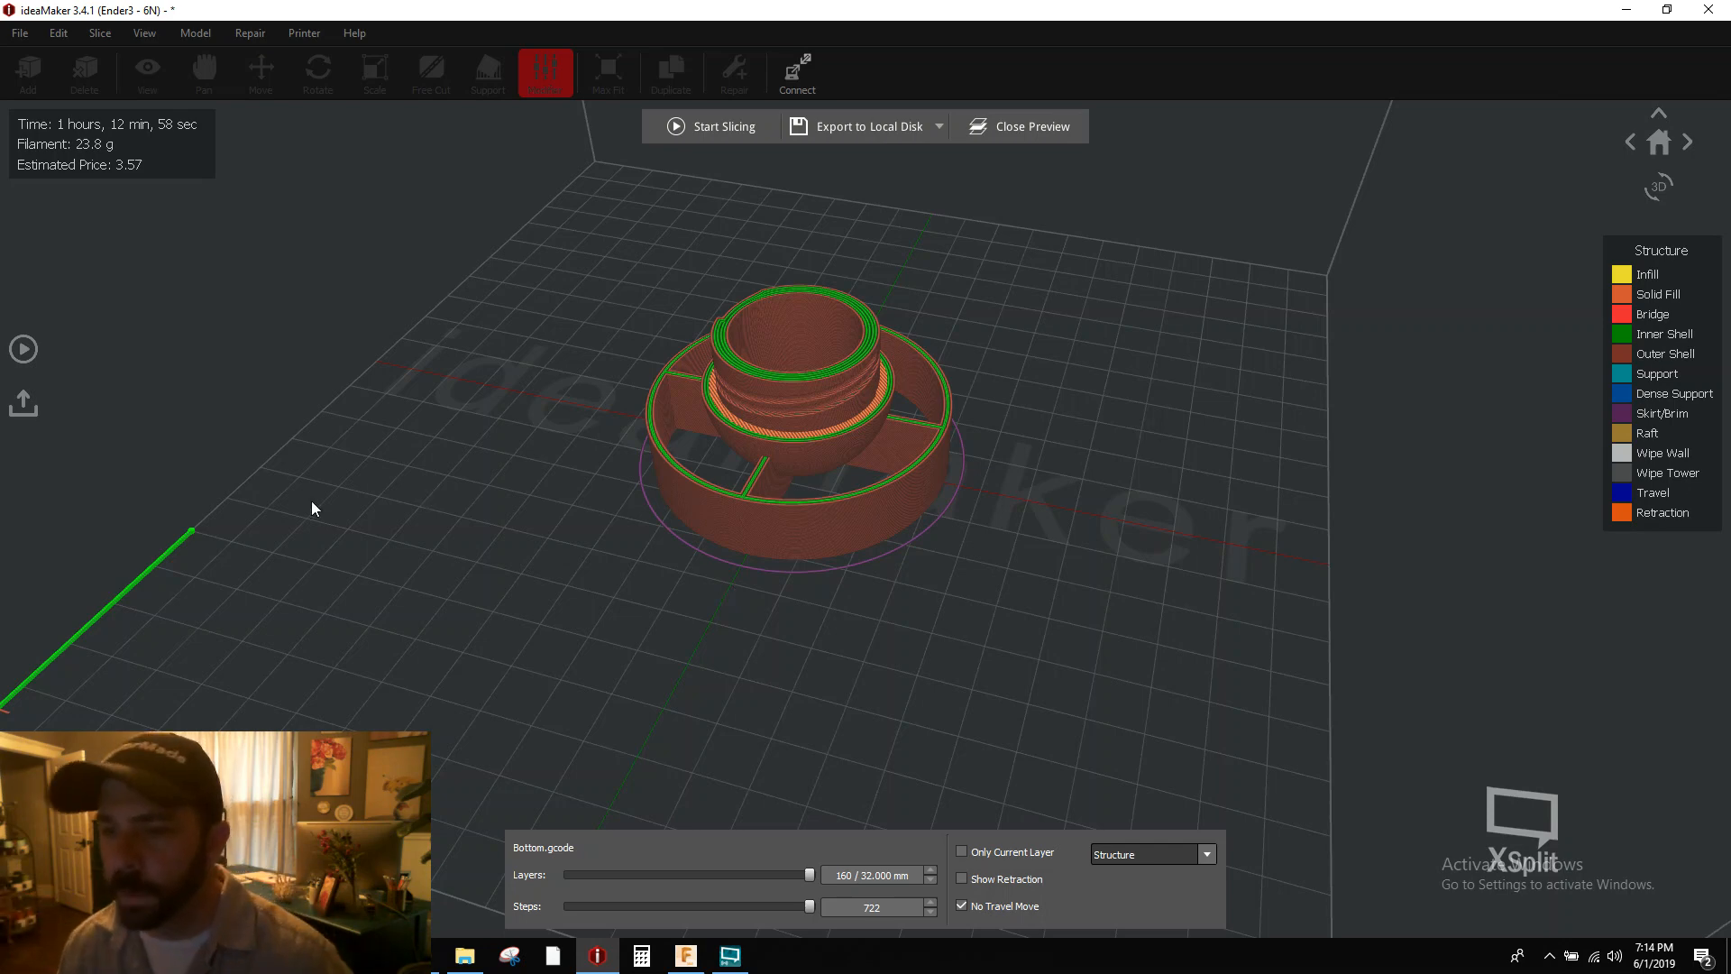
left_click_drag(631, 554, 568, 597)
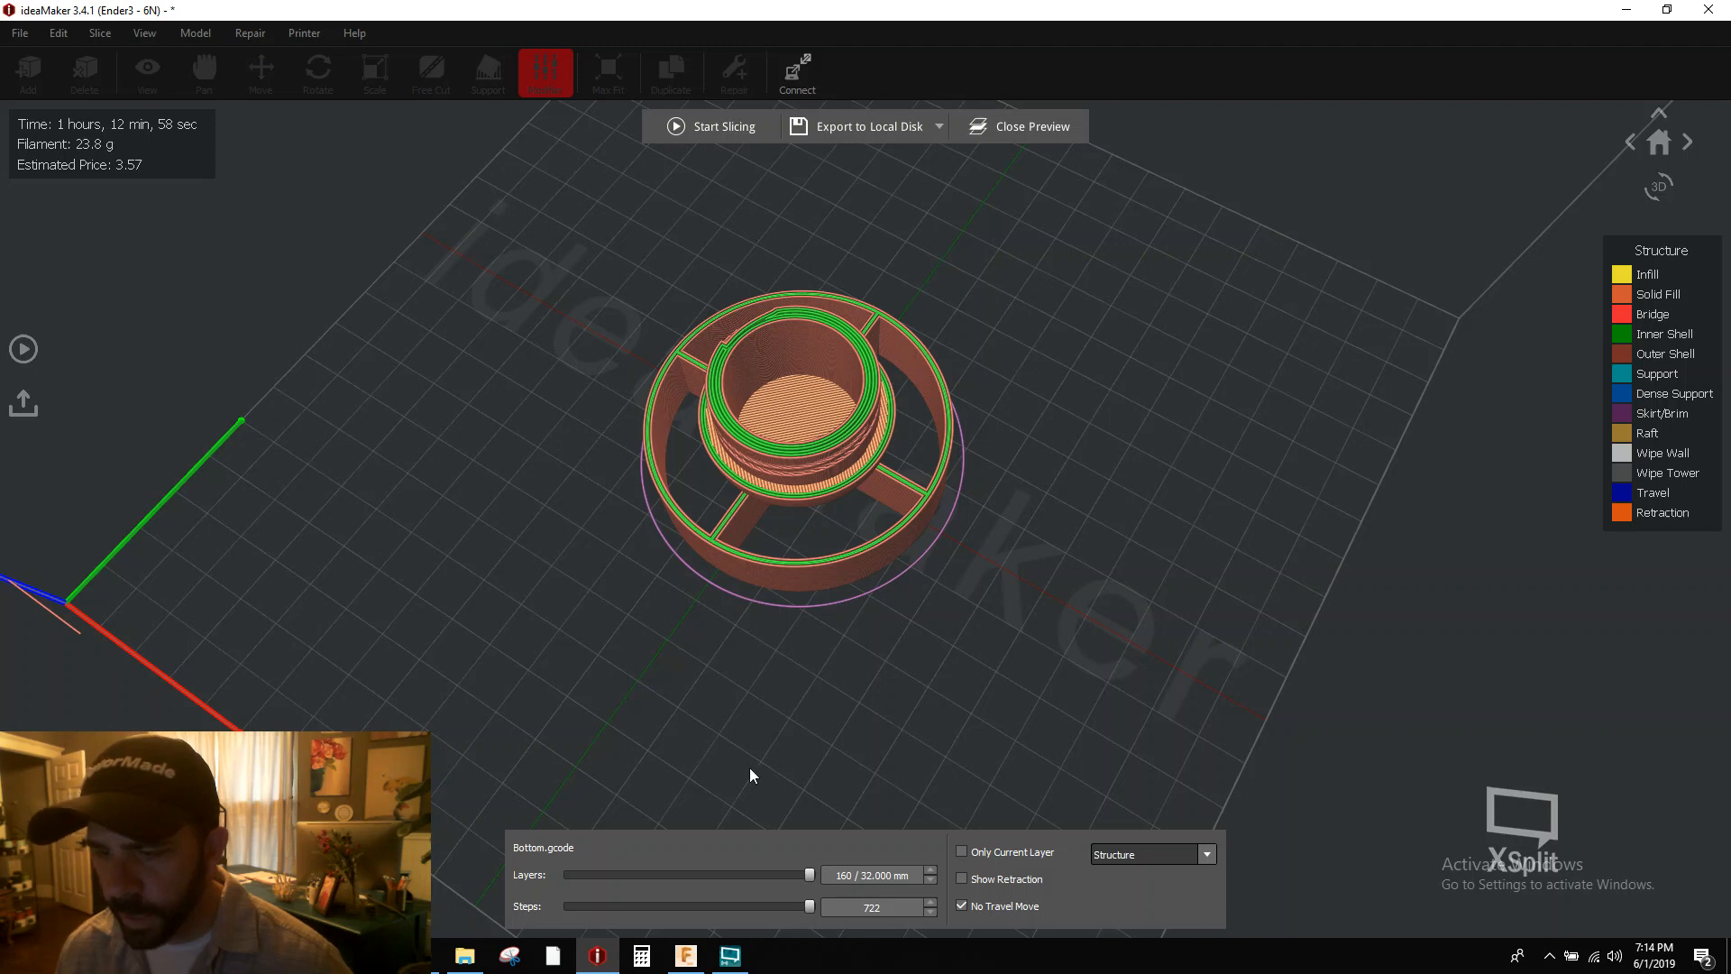
left_click_drag(810, 881, 573, 879)
mouse_move(679, 787)
left_mouse_down()
mouse_move(734, 607)
mouse_move(668, 807)
left_mouse_up()
left_click_drag(570, 877, 816, 872)
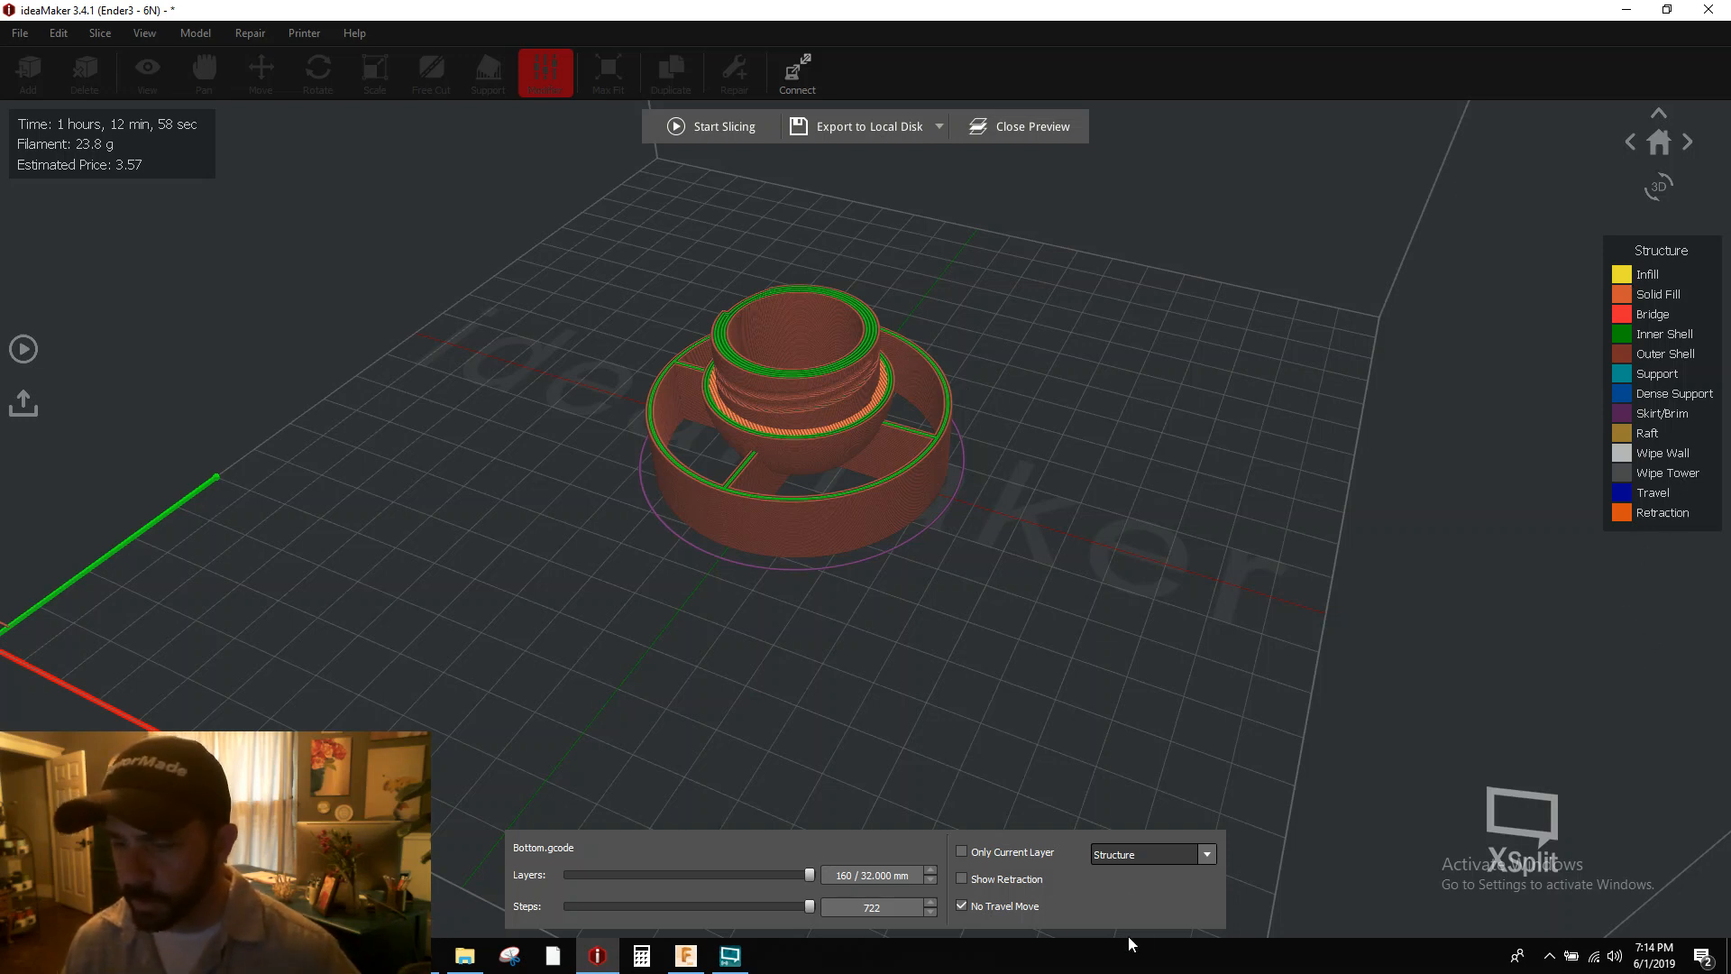
- Colour the preview by Layer Height, inspect the part, and close the preview
left_click(1206, 864)
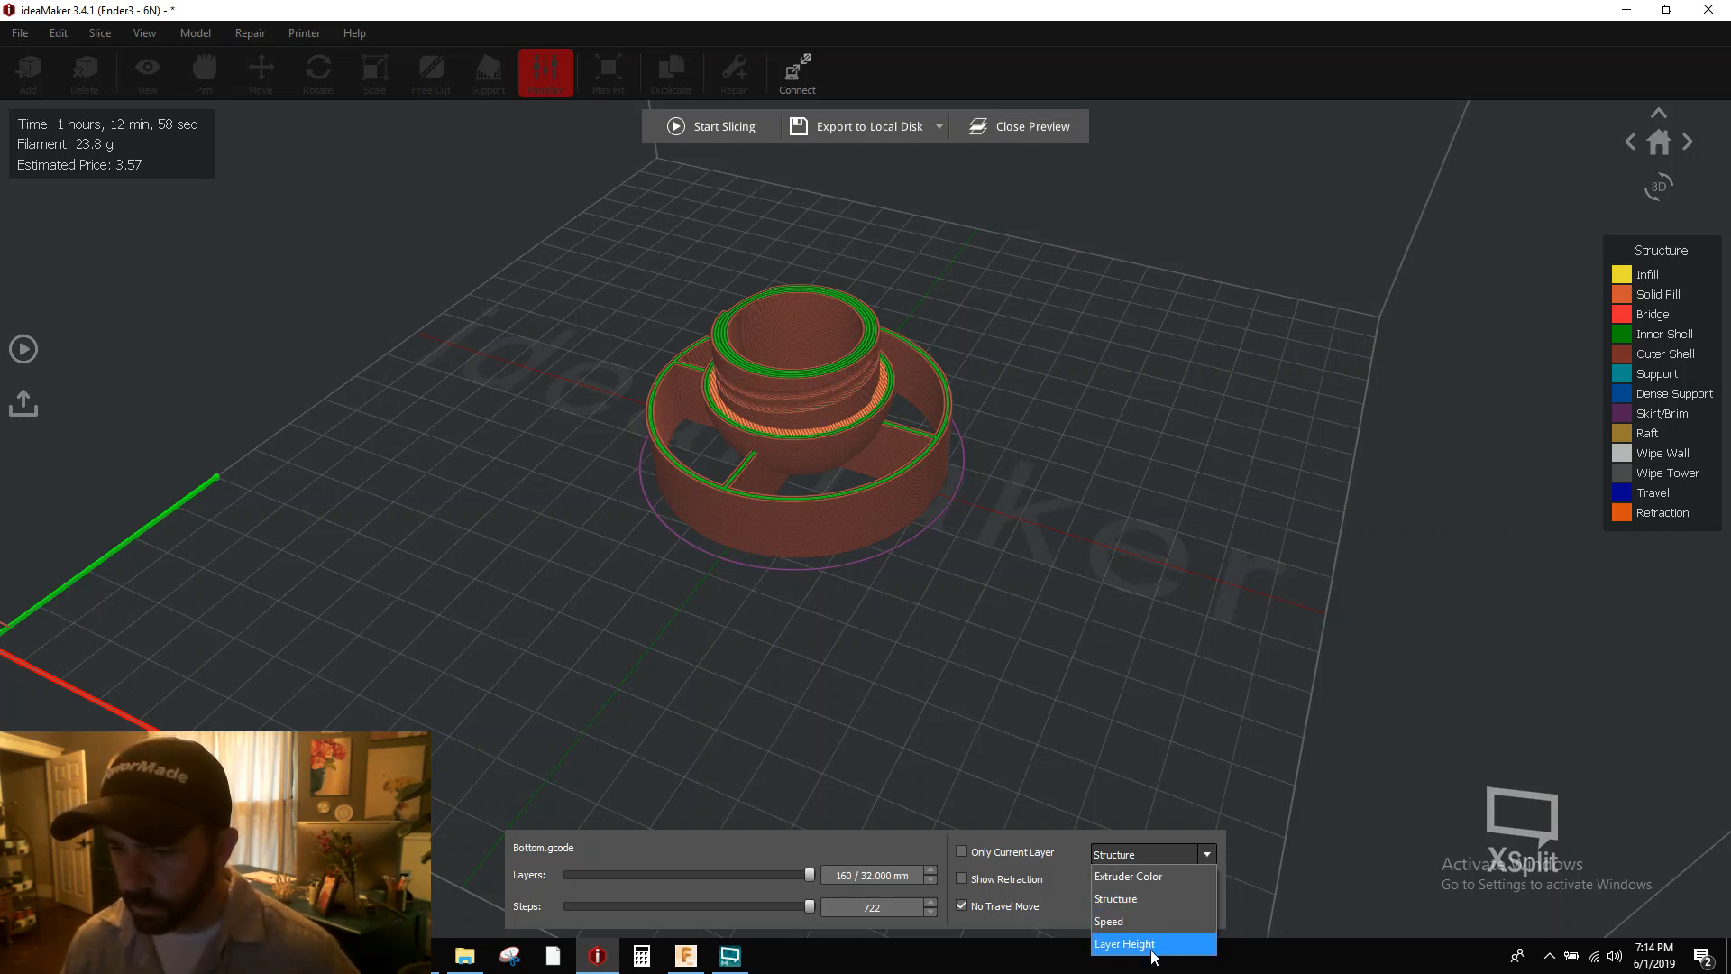
left_click(1191, 942)
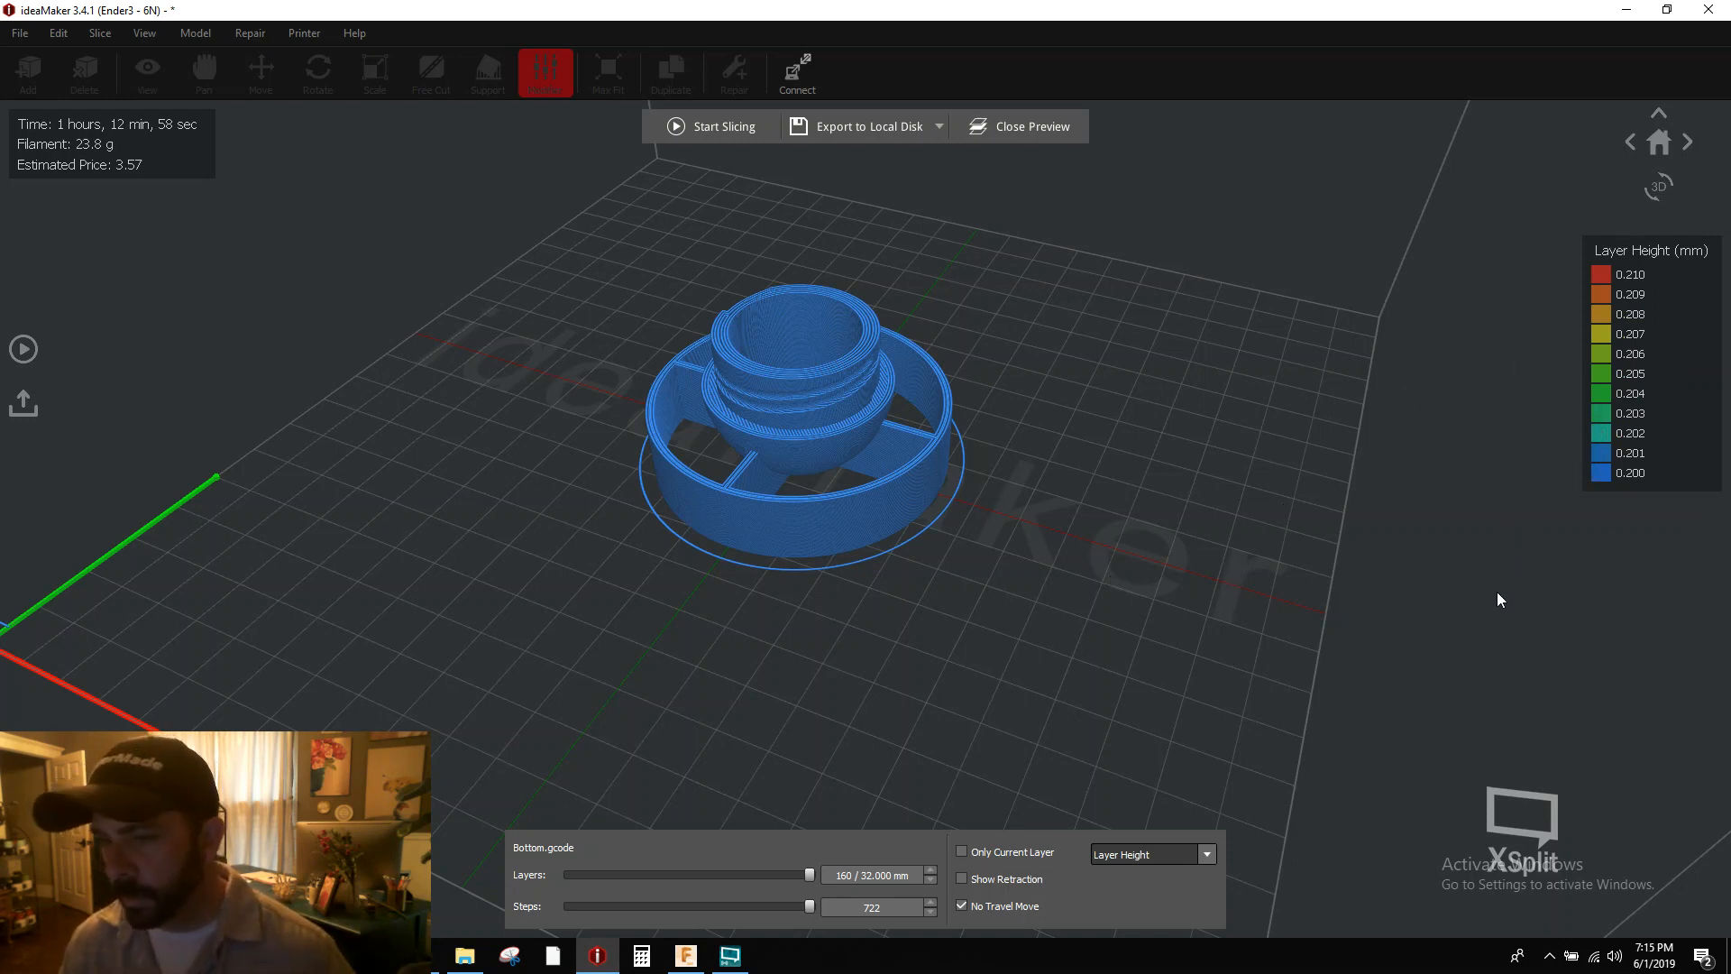
right_click_drag(1073, 575, 1176, 480)
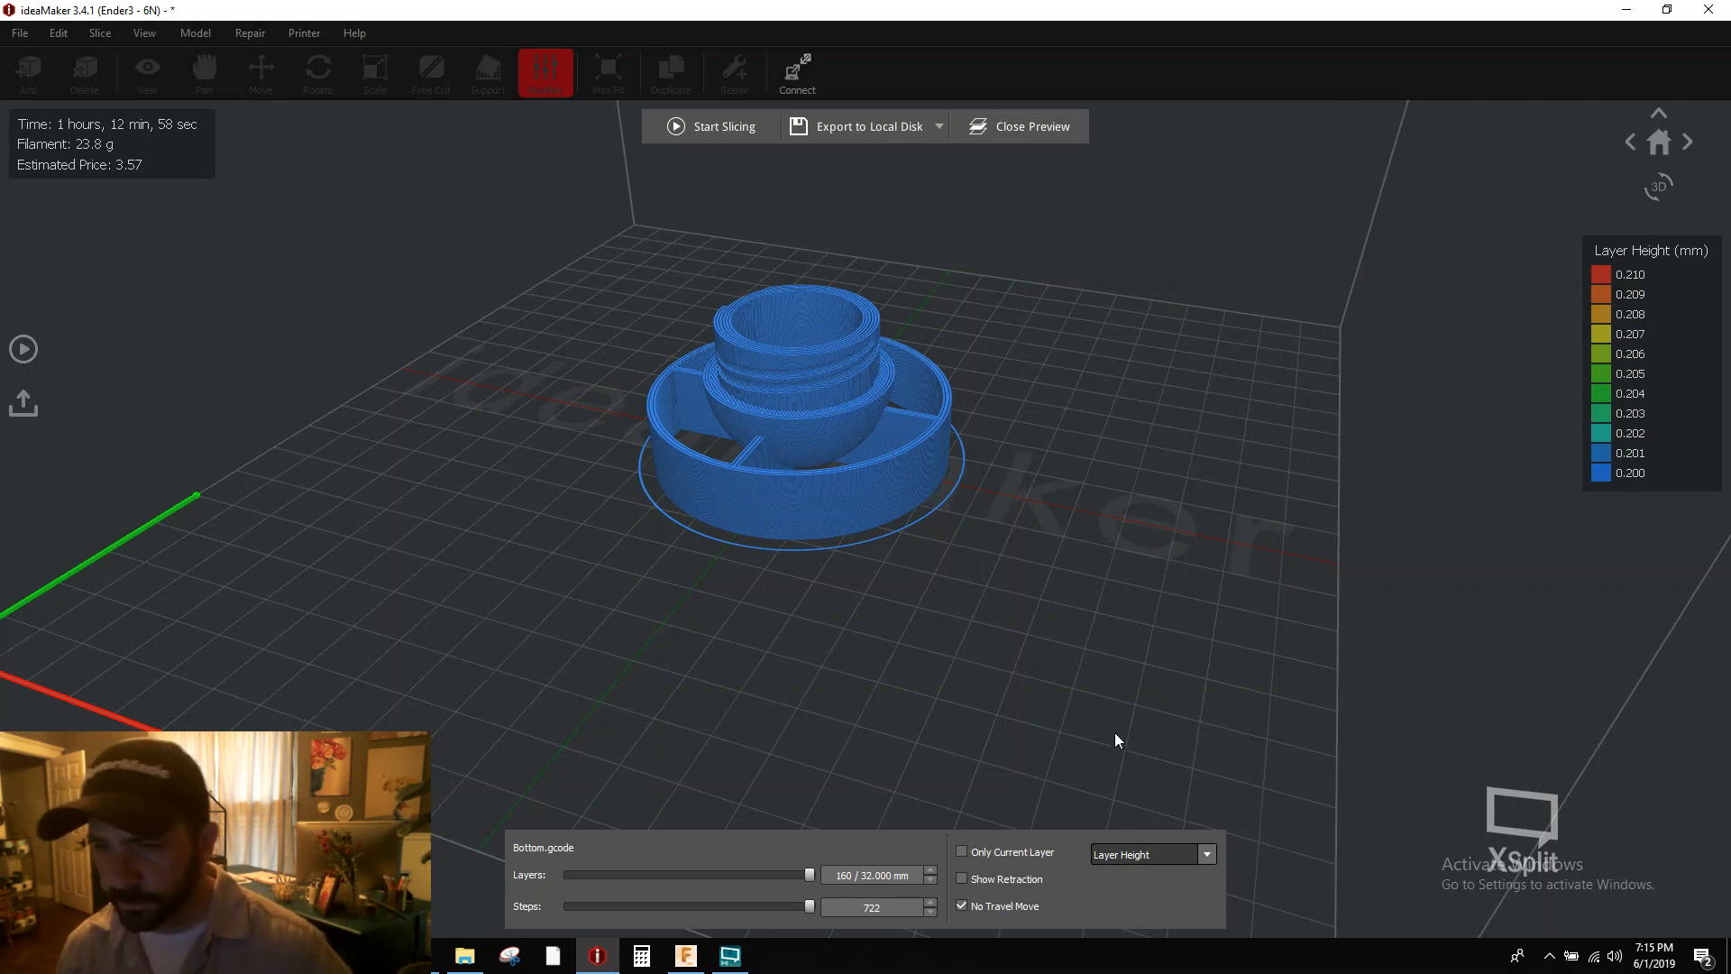
left_click(1029, 124)
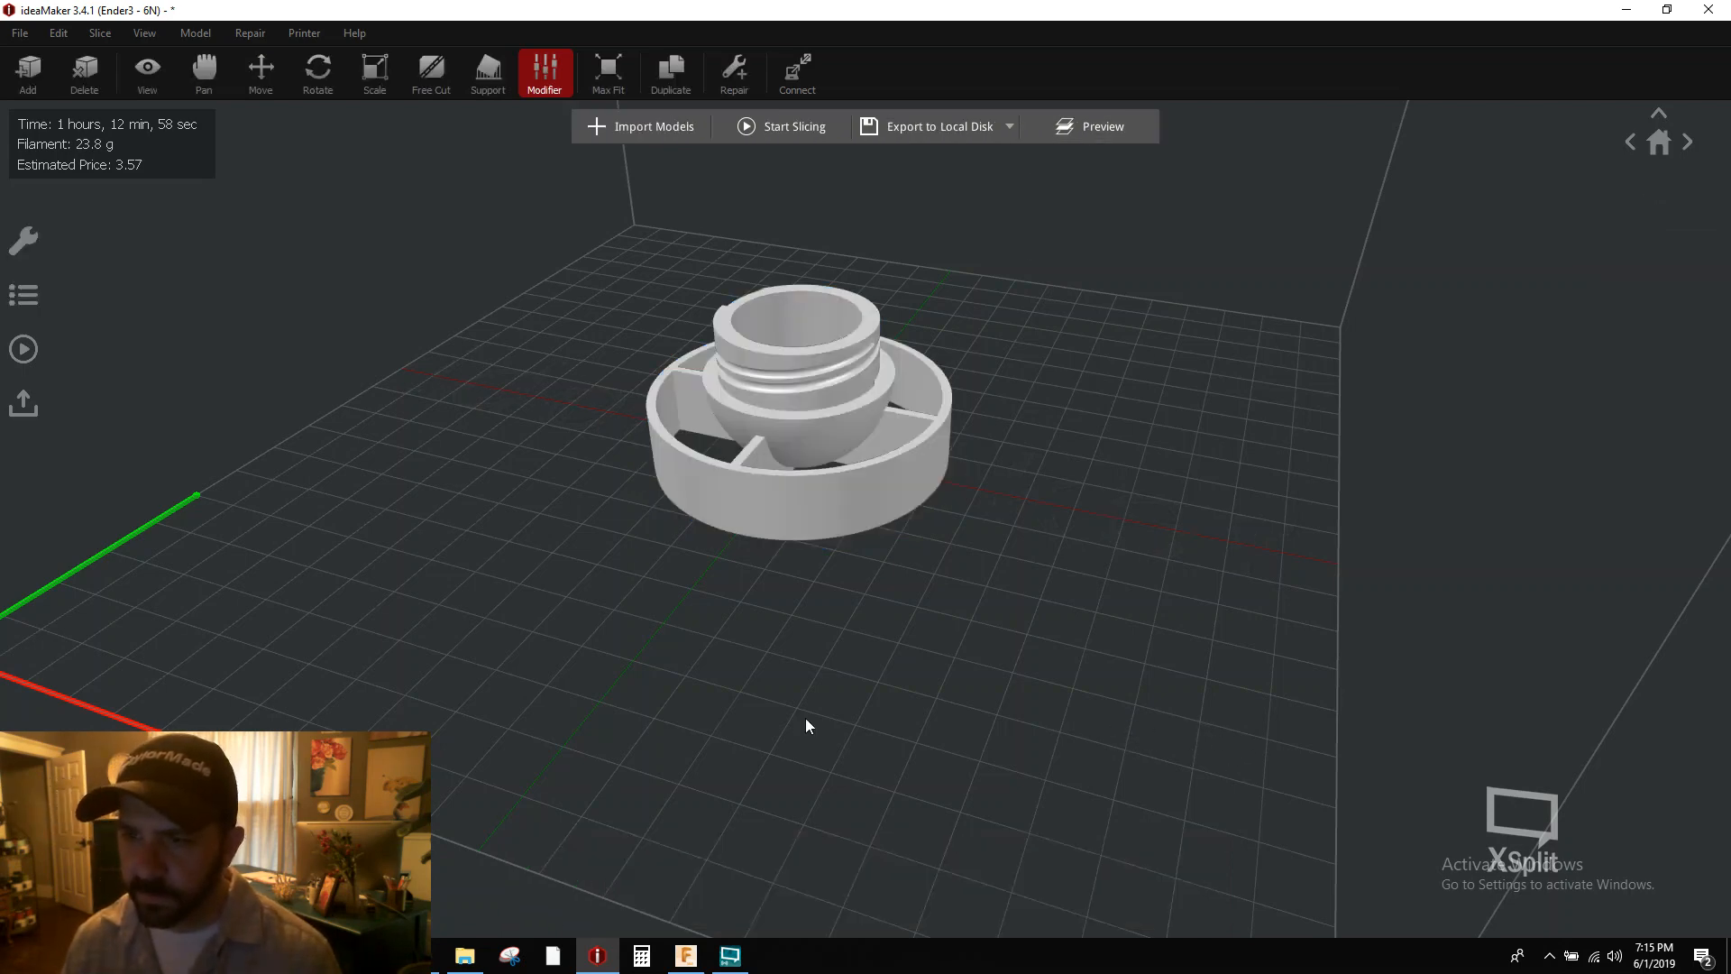
- Open the modifier settings for the Bottom.stl model and check the modifier file import without importing anything
right_click_drag(795, 673, 810, 669)
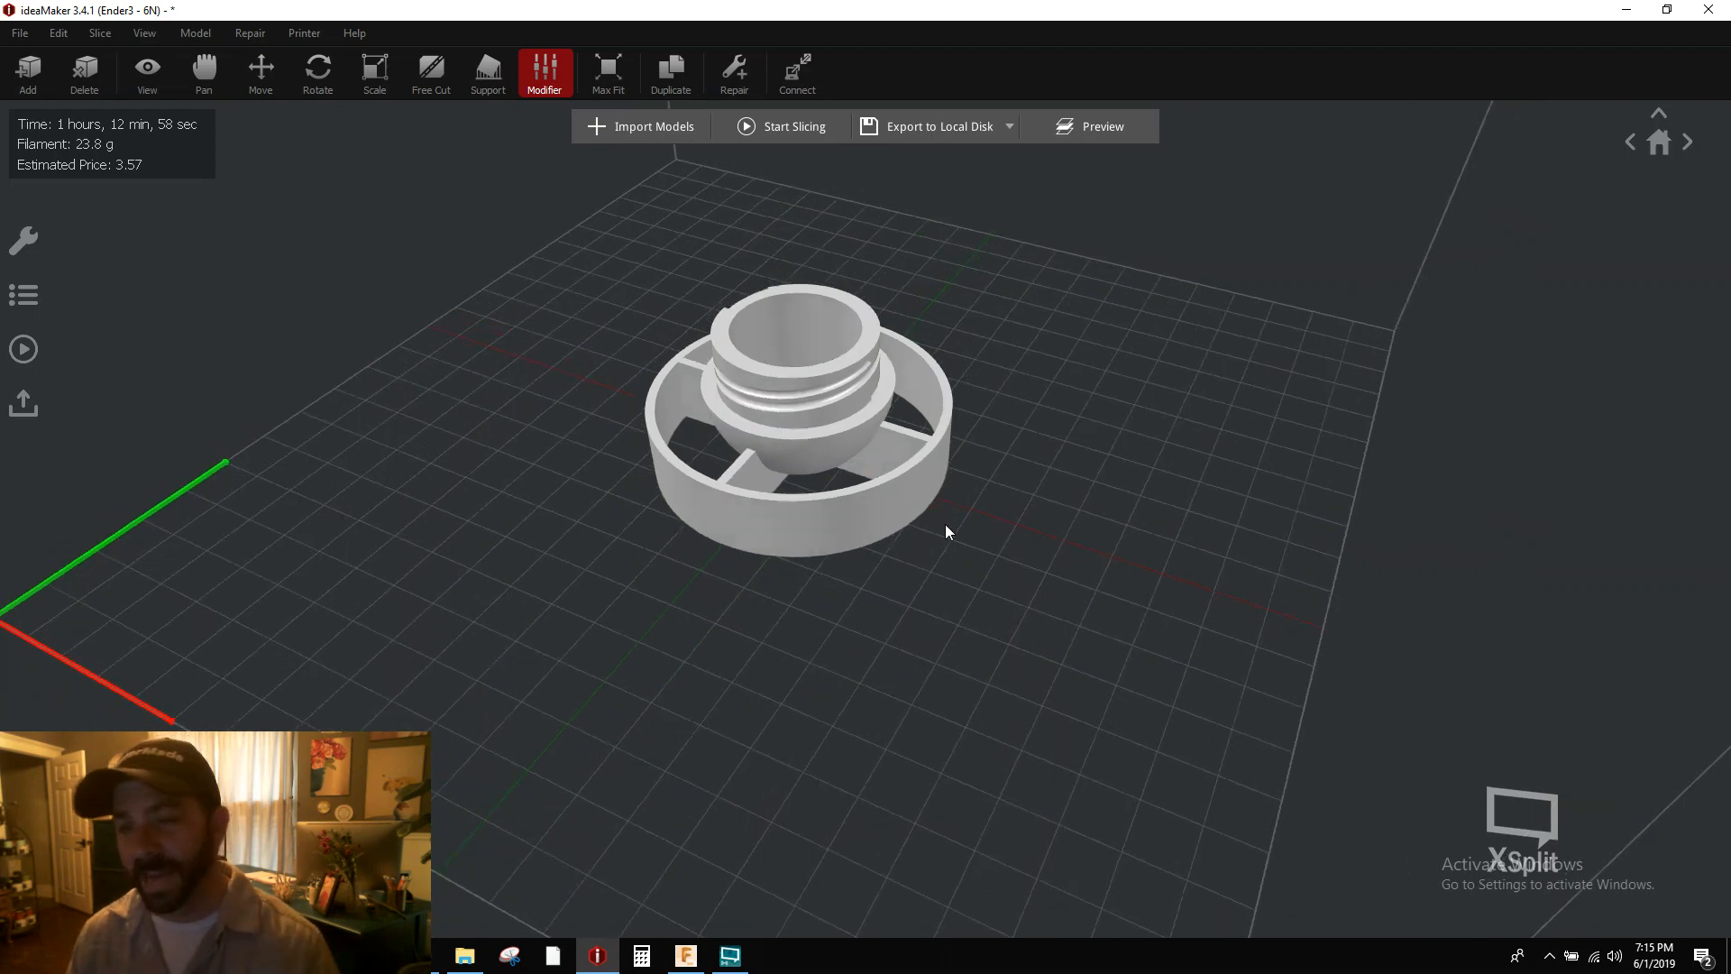
left_click(799, 455)
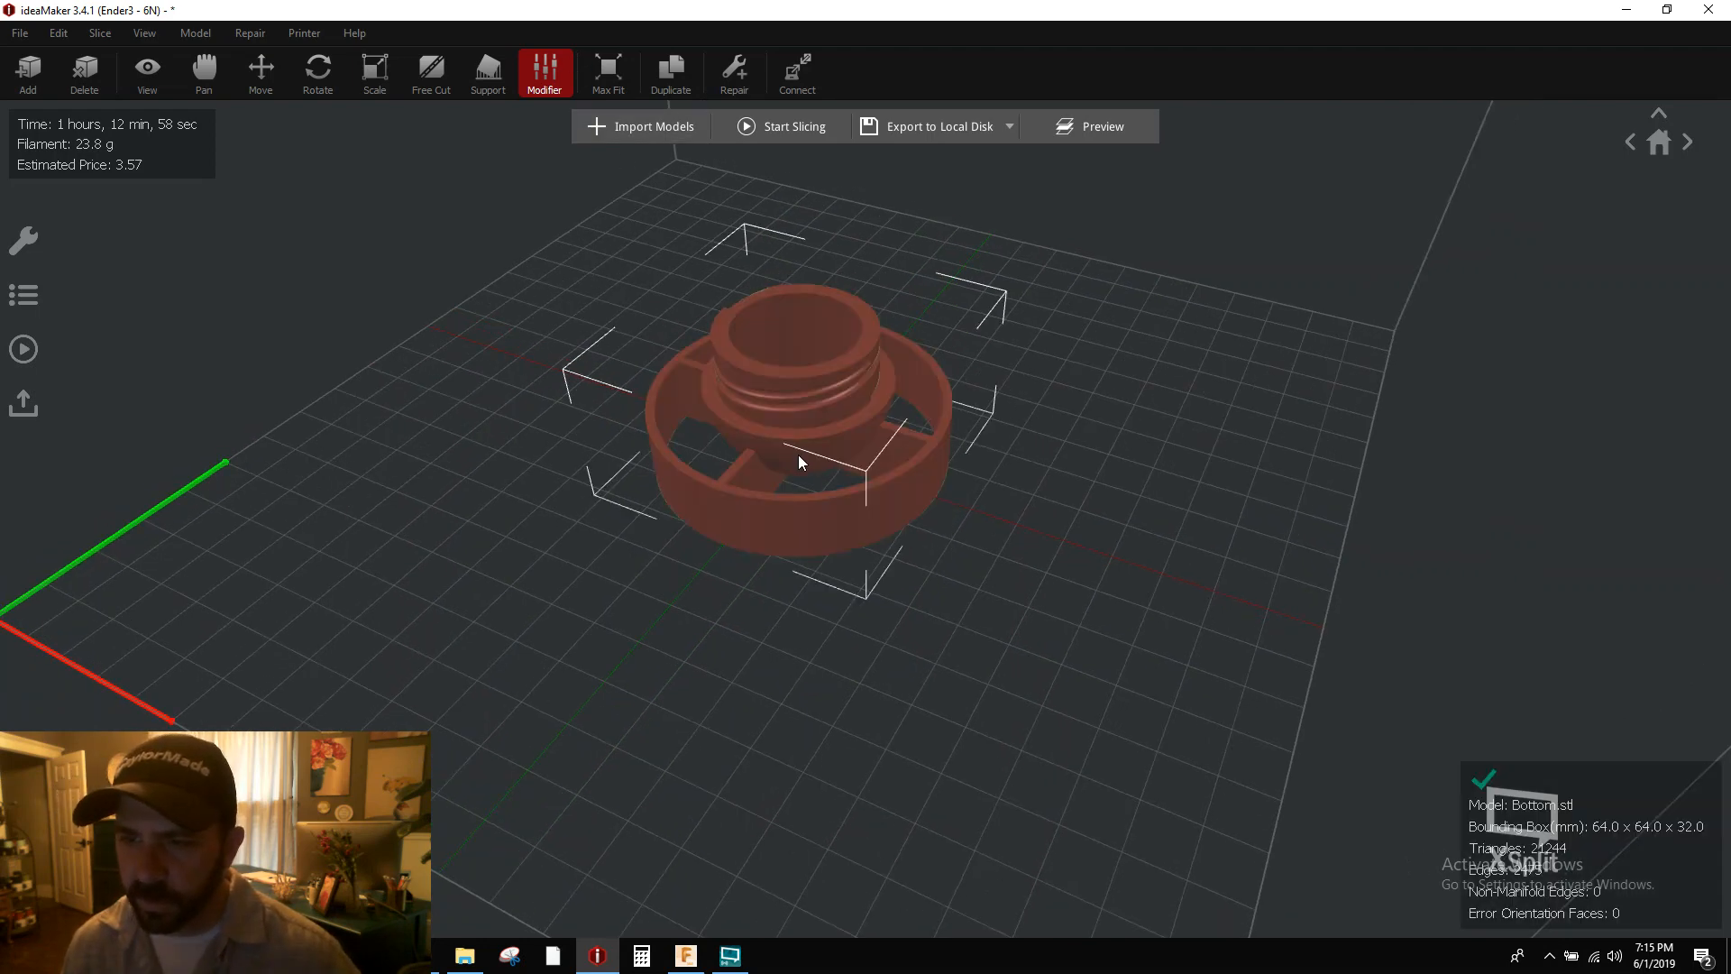
left_click(545, 76)
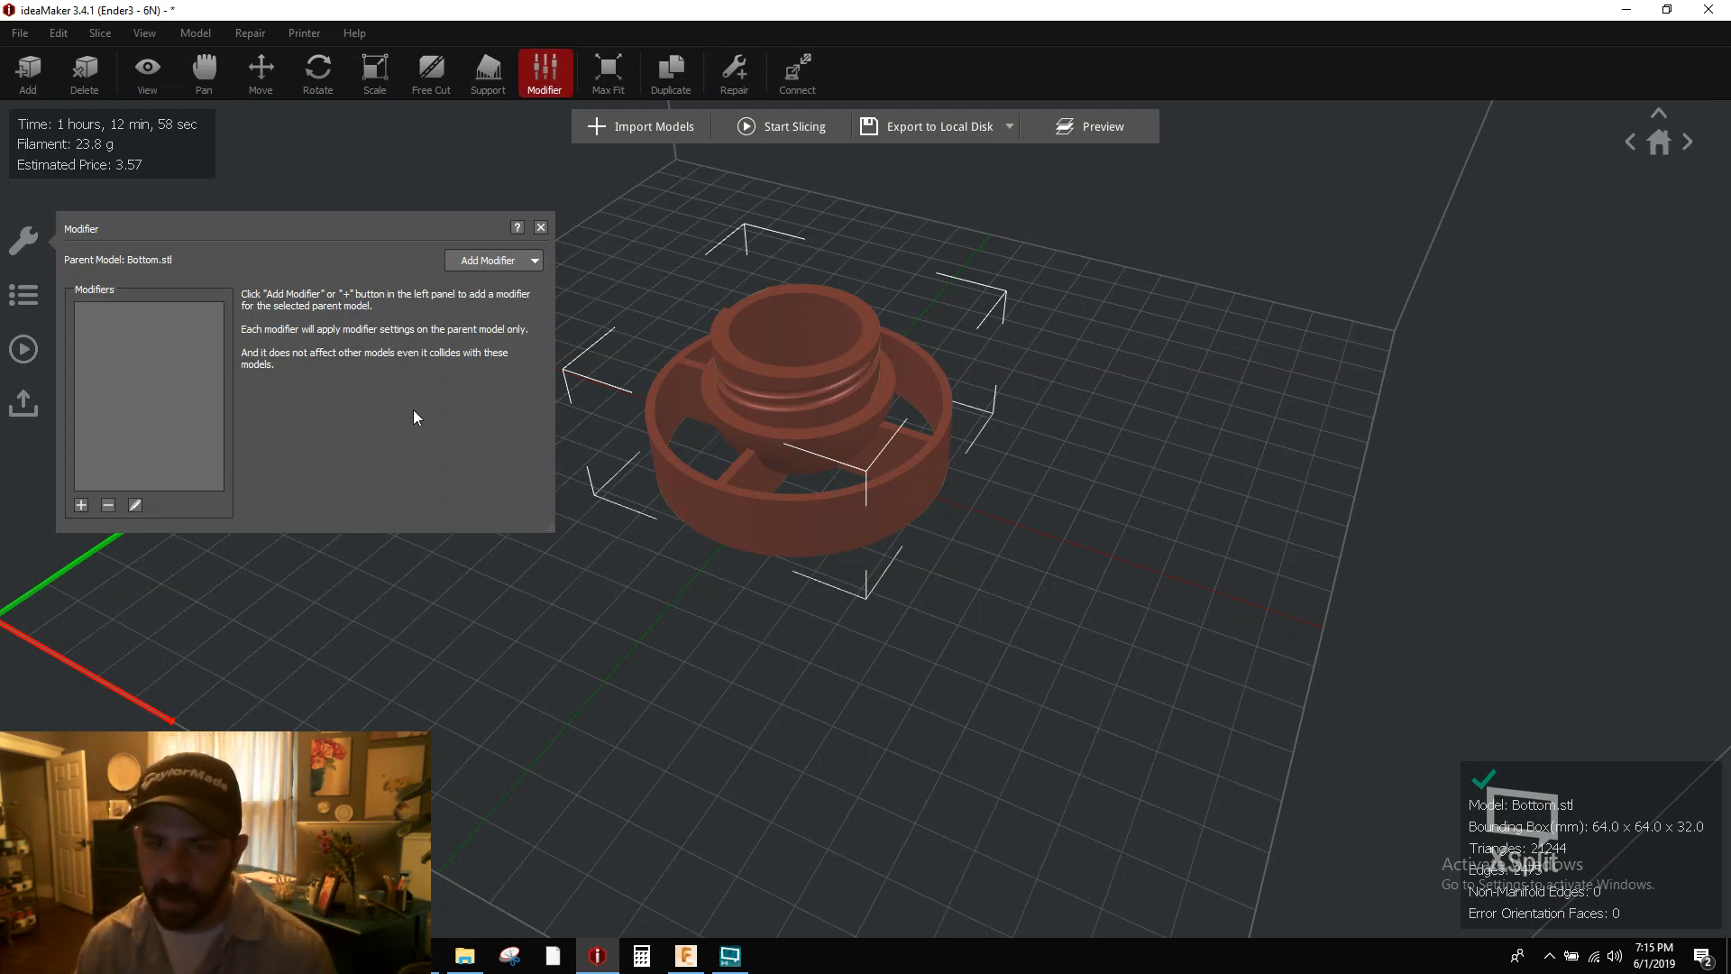
left_click(80, 506)
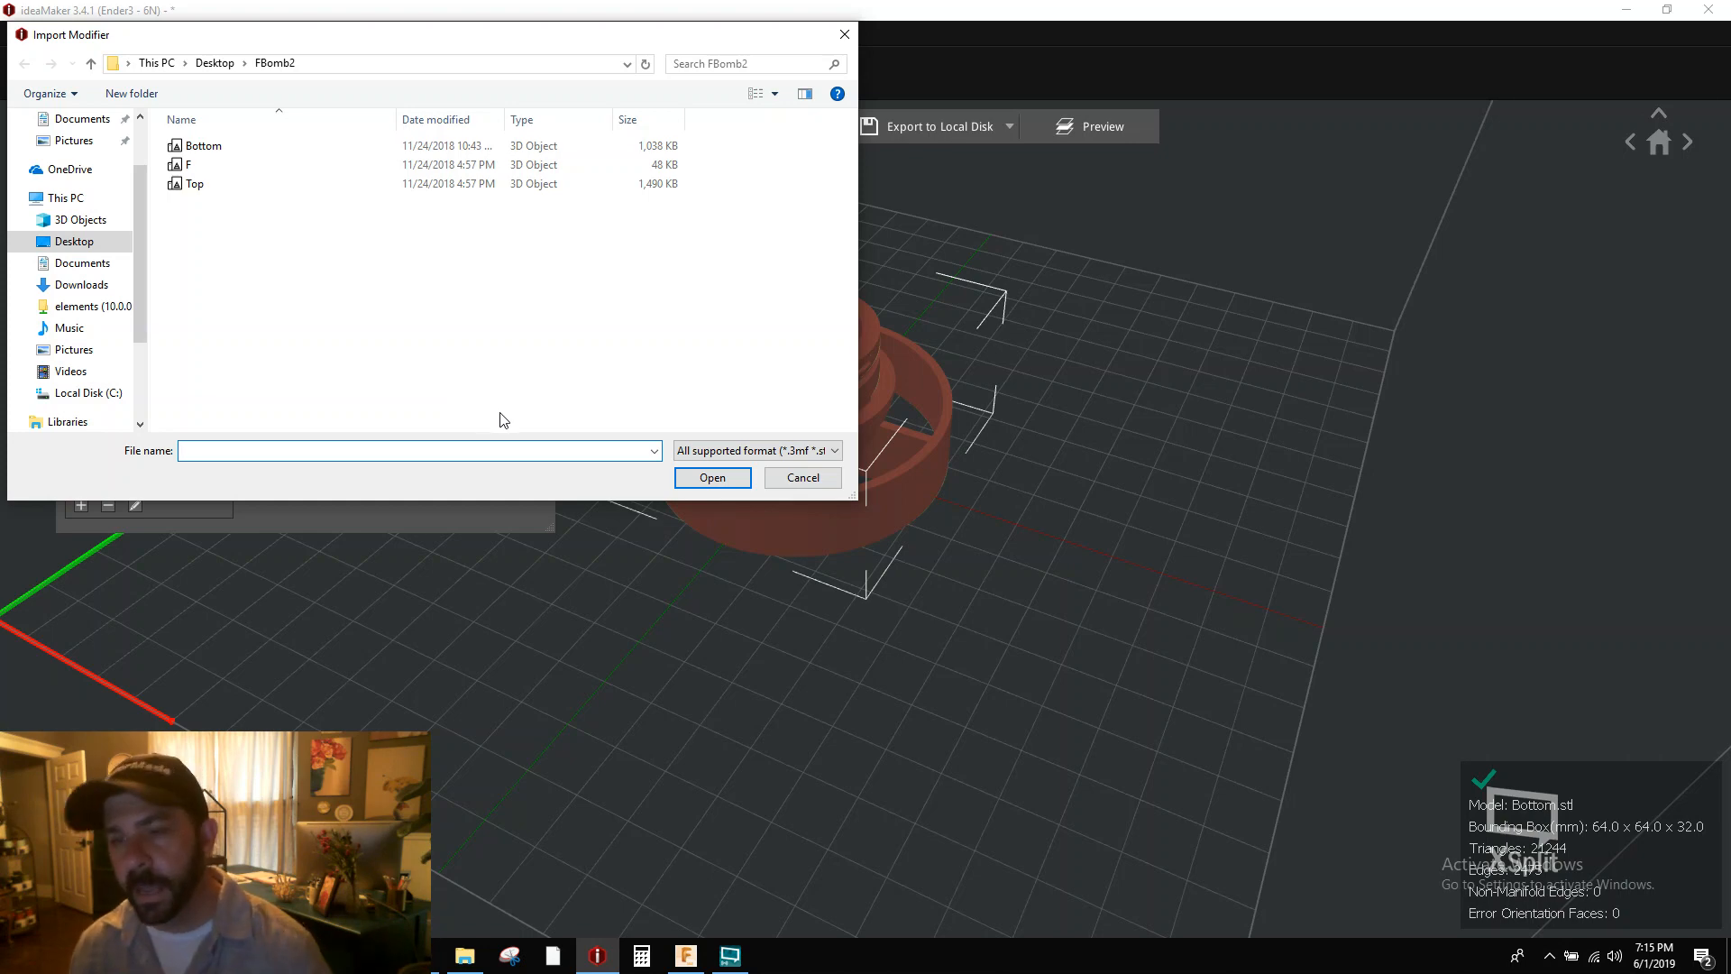
left_click(785, 478)
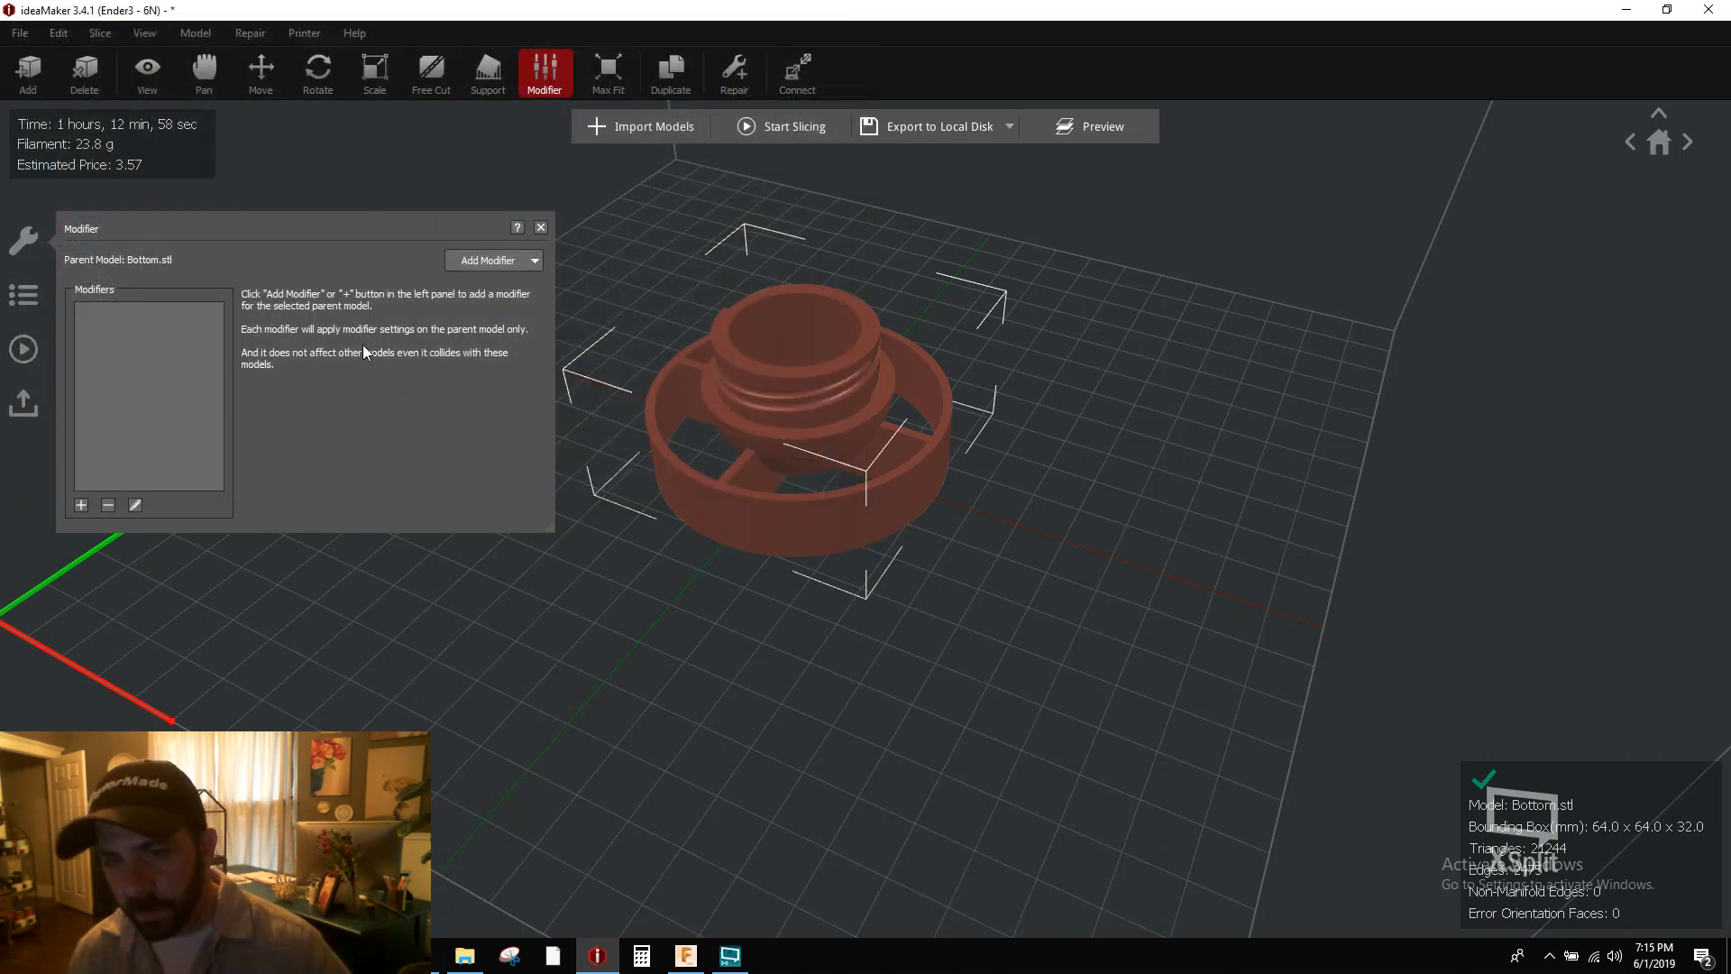
- Add a box modifier measuring 20 x 20 x 20 mm to the Bottom.stl model
left_click(532, 266)
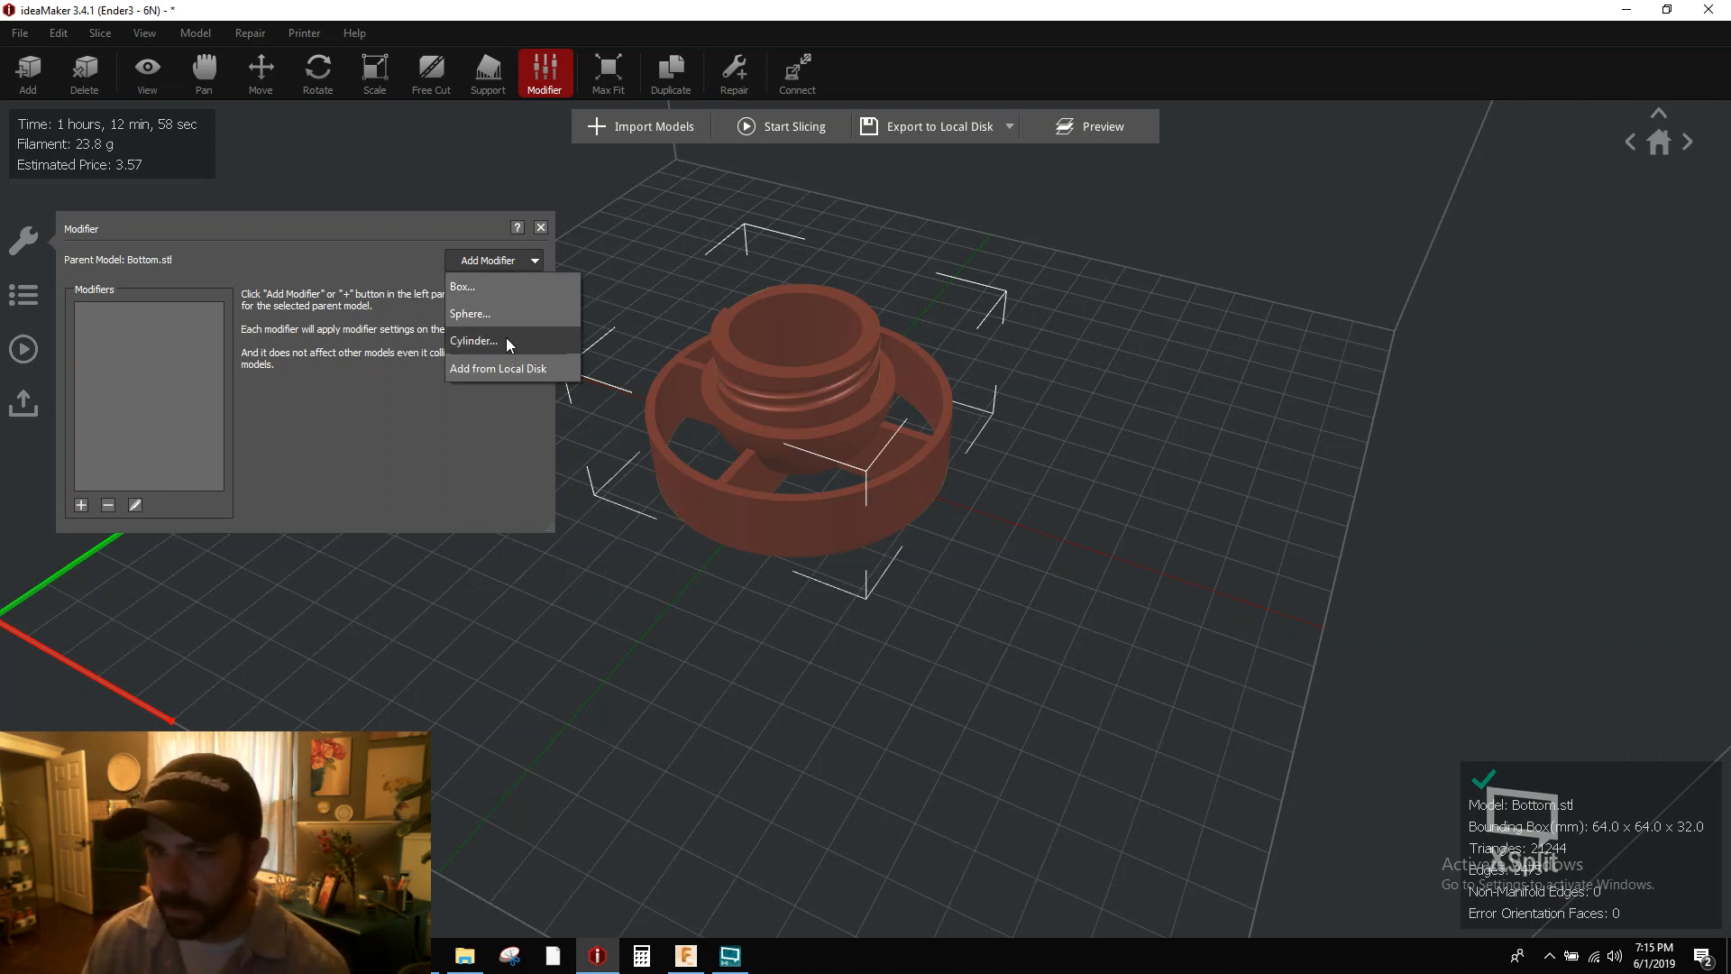
left_click(469, 286)
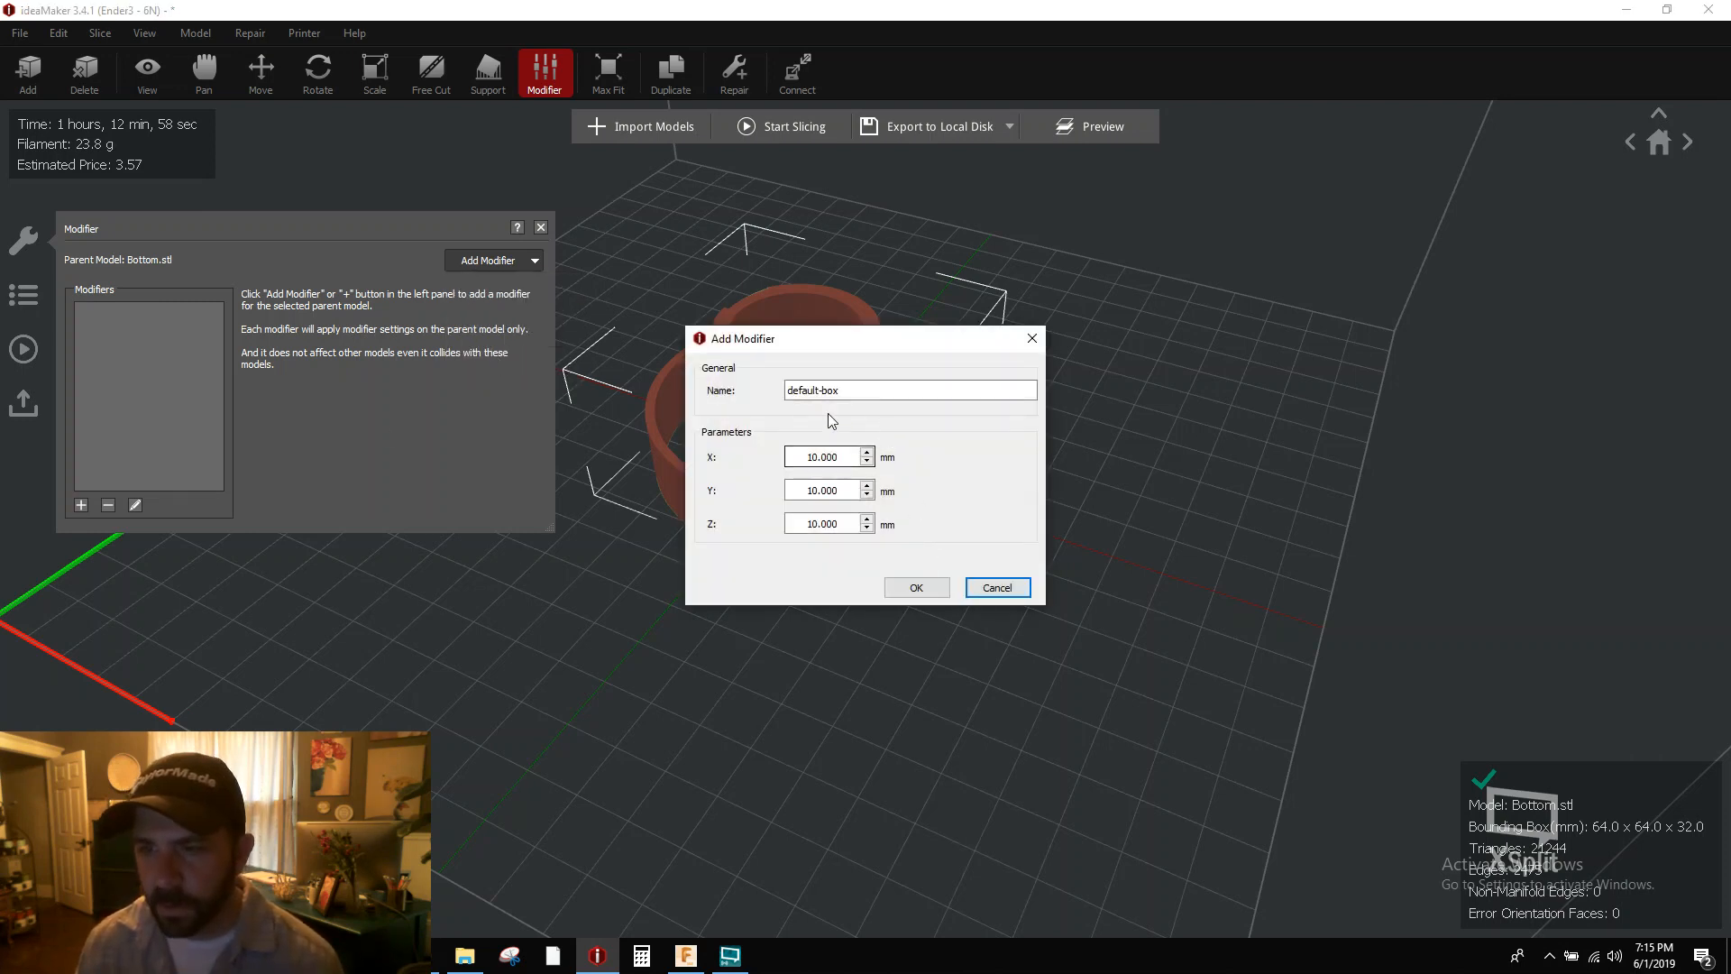
left_click_drag(852, 457, 749, 469)
type("20")
key("Tab")
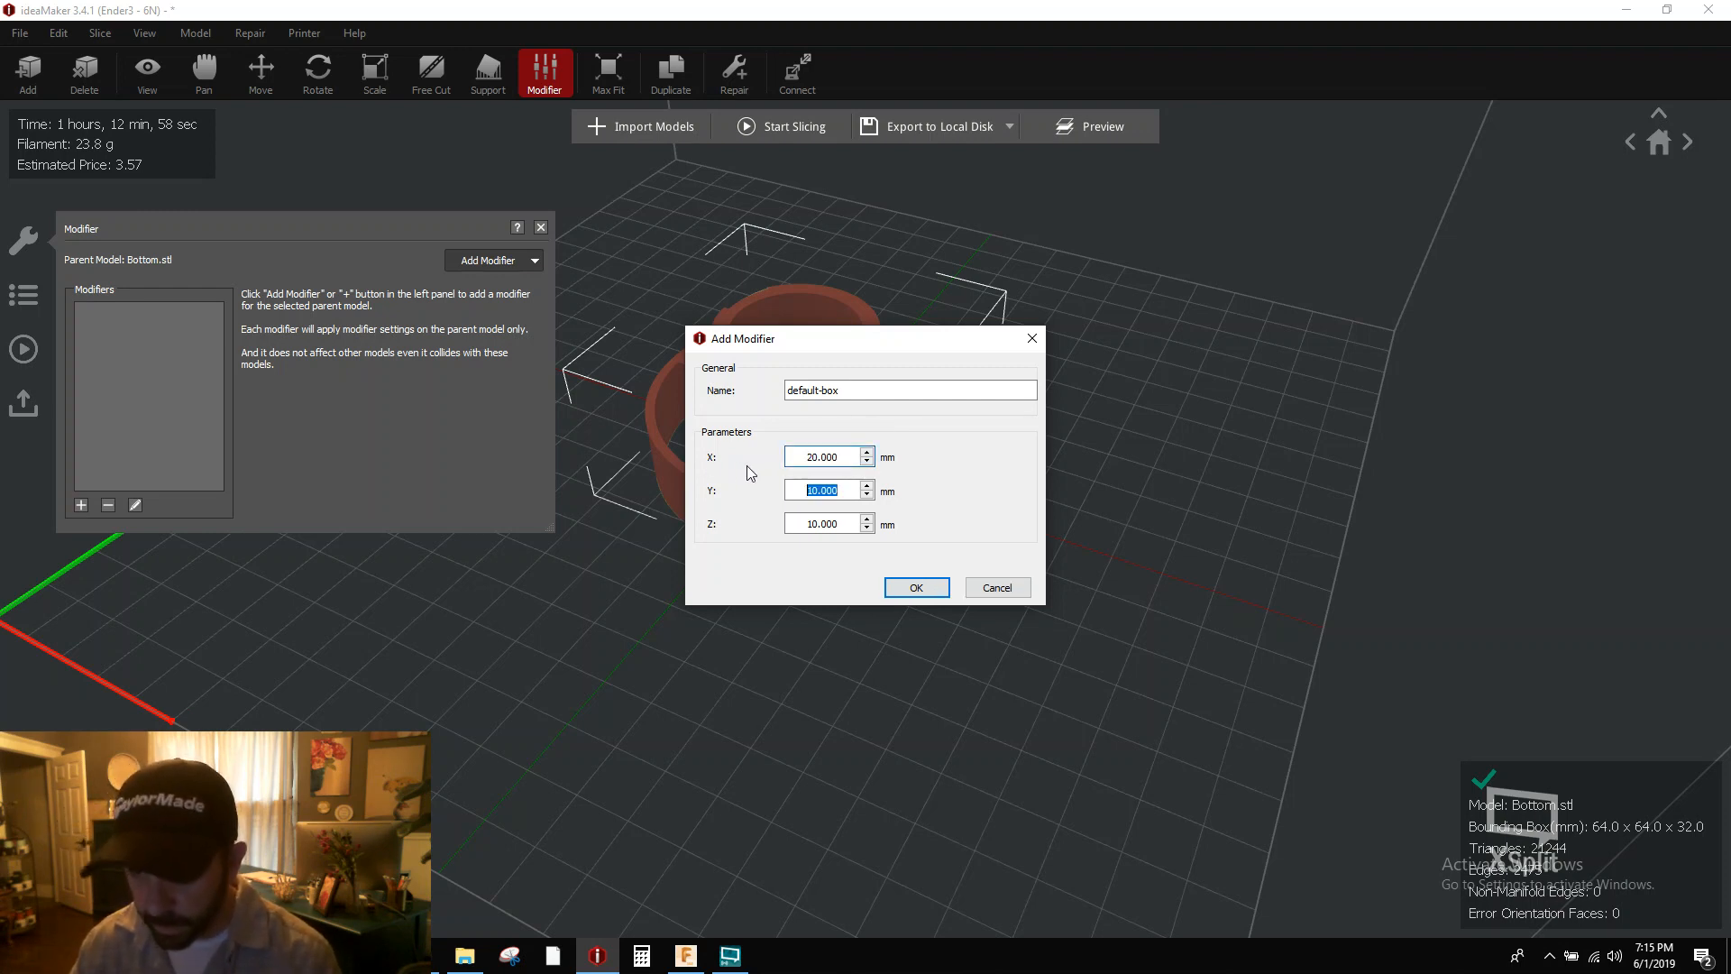
type("20")
key("Tab")
type("20")
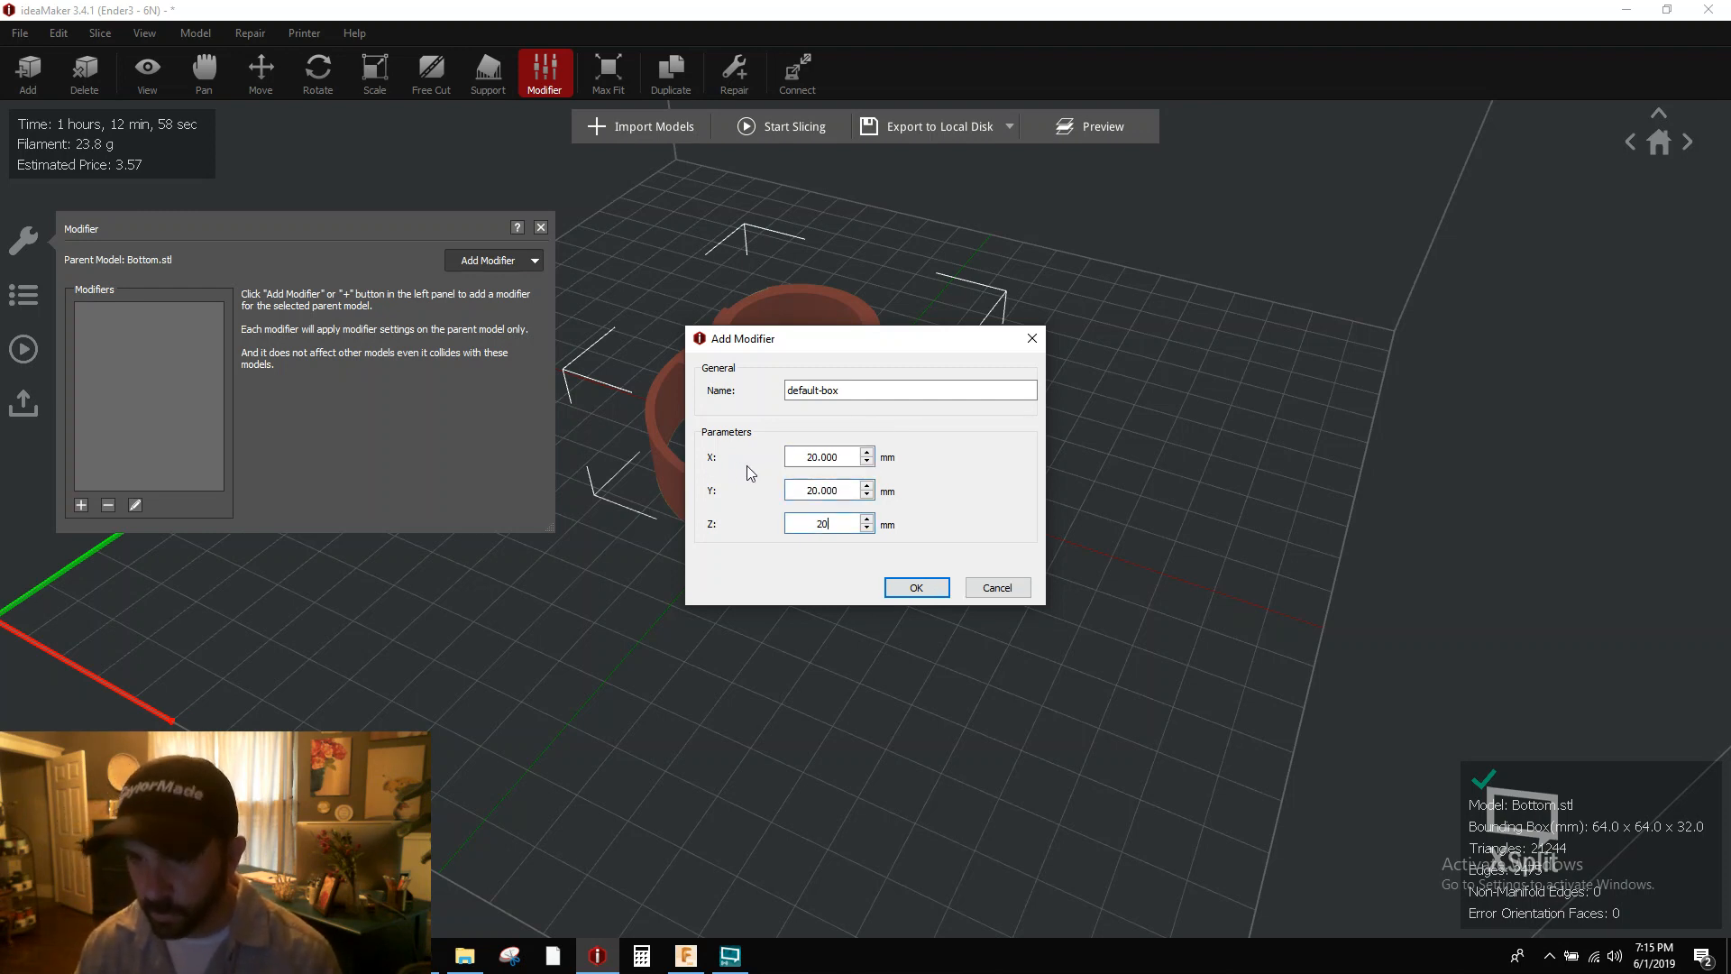
left_click(919, 588)
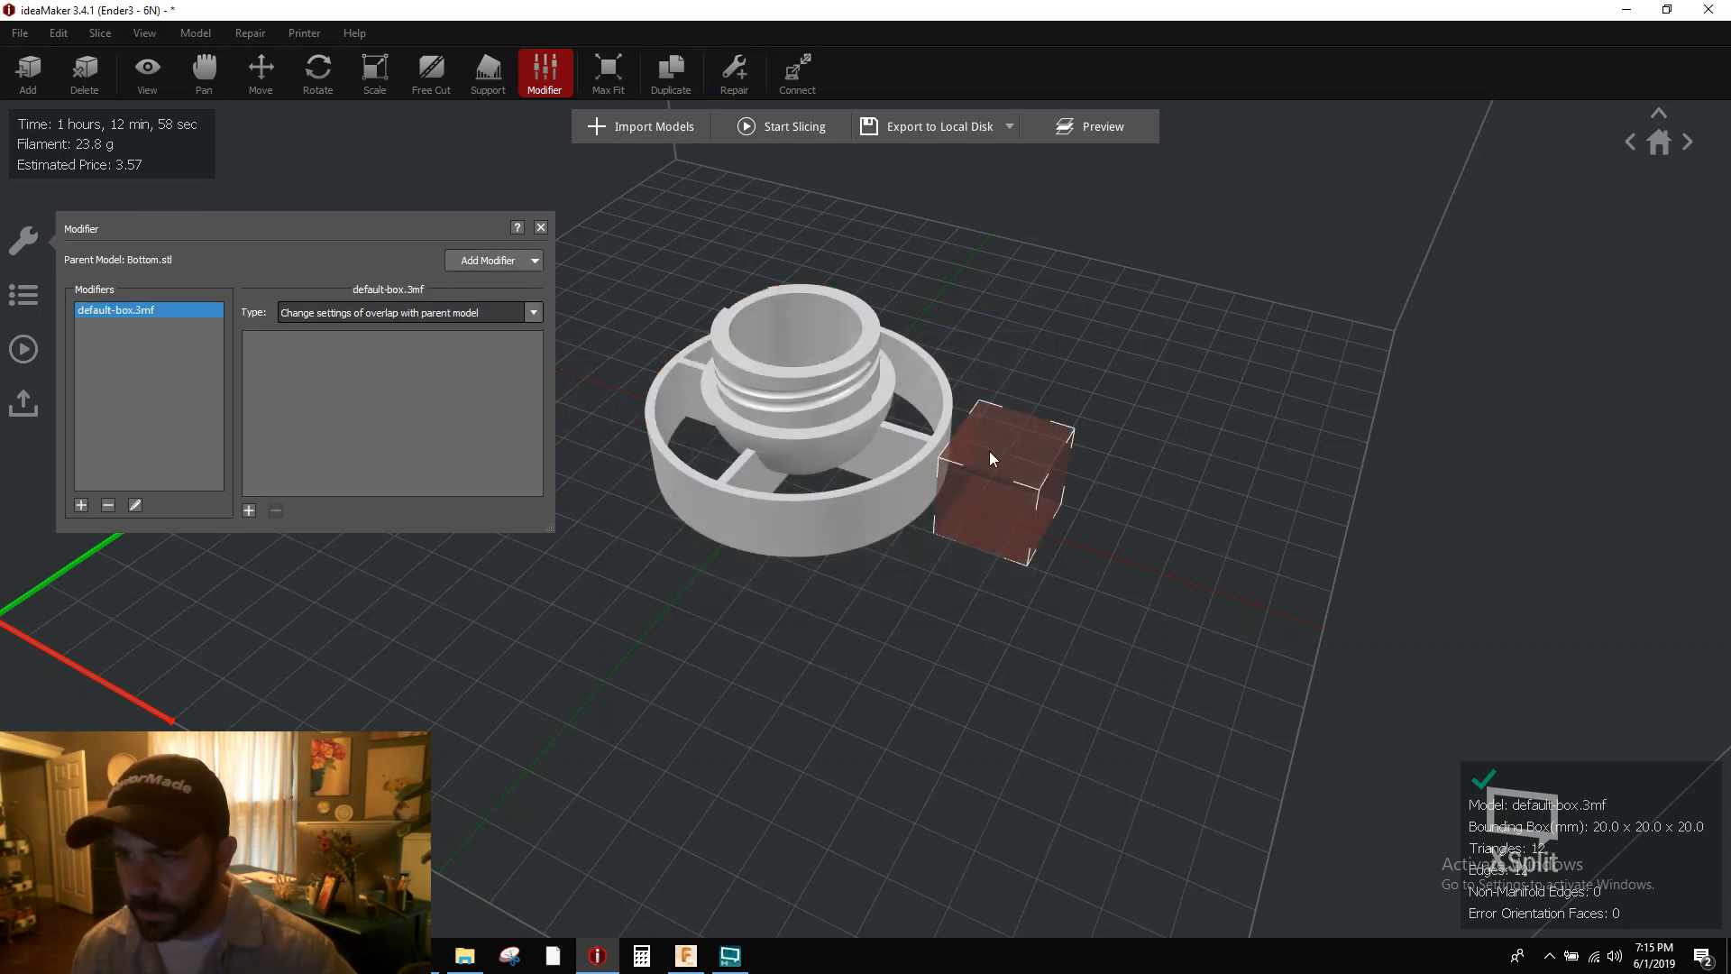
- Move the box modifier into the model's central cup, at about X 1.12 mm and Y -7.36 mm
left_click(262, 77)
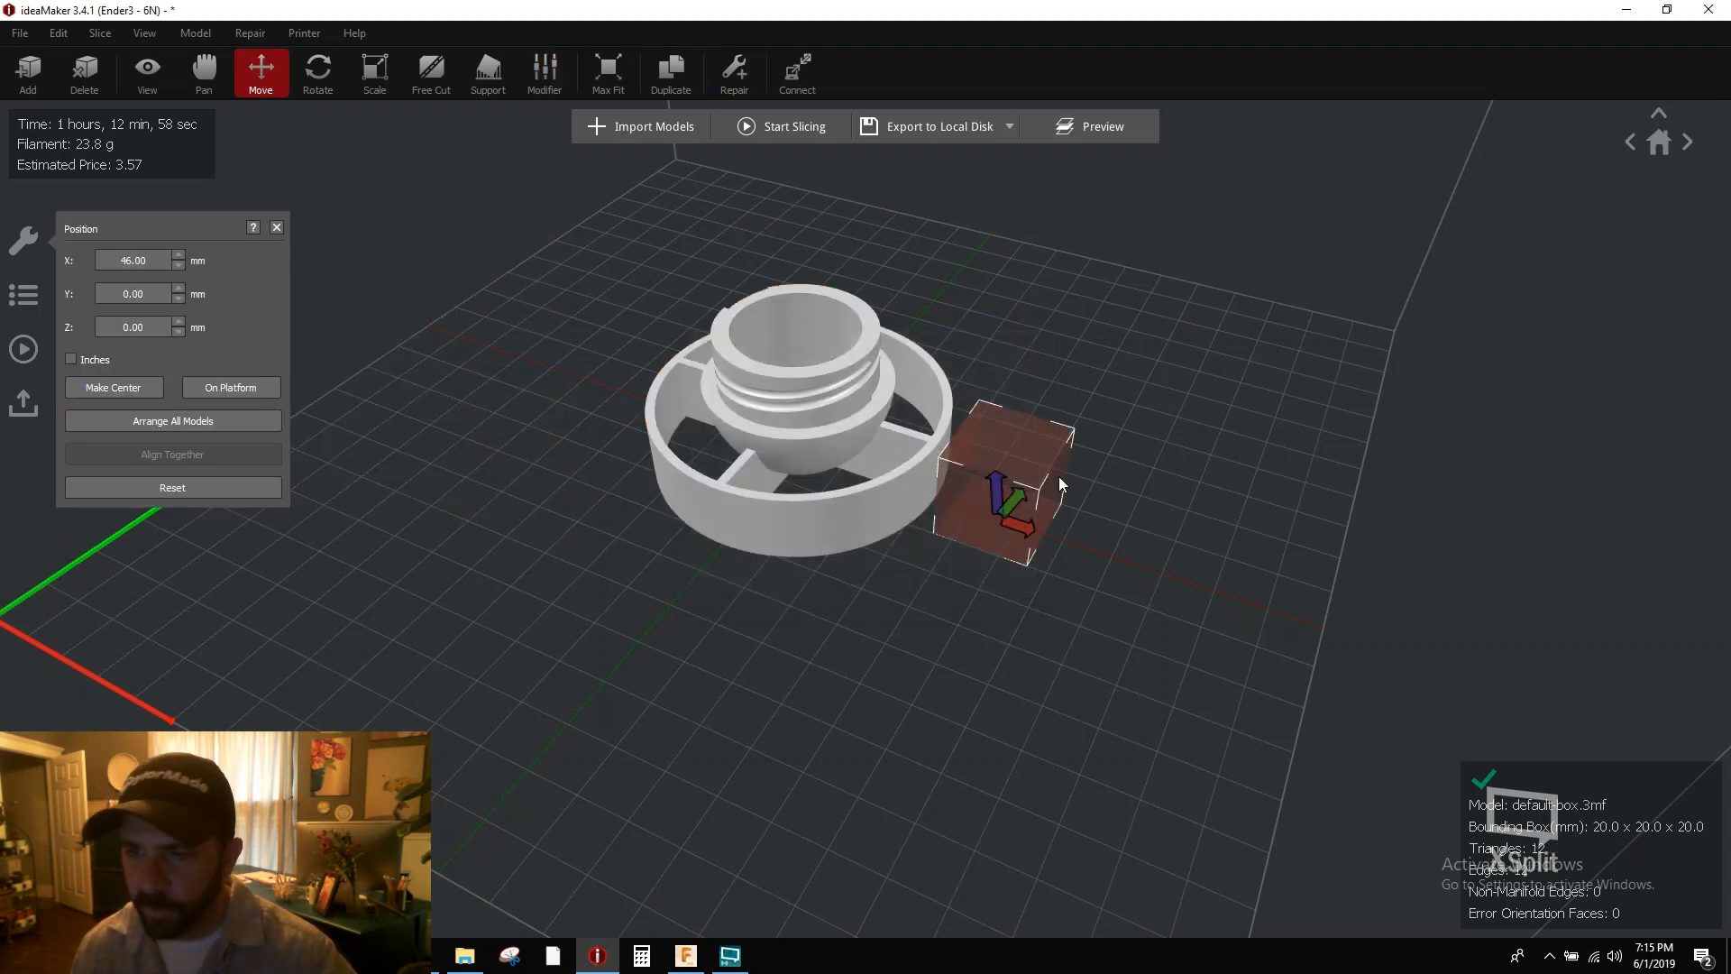
left_click_drag(1040, 469, 865, 325)
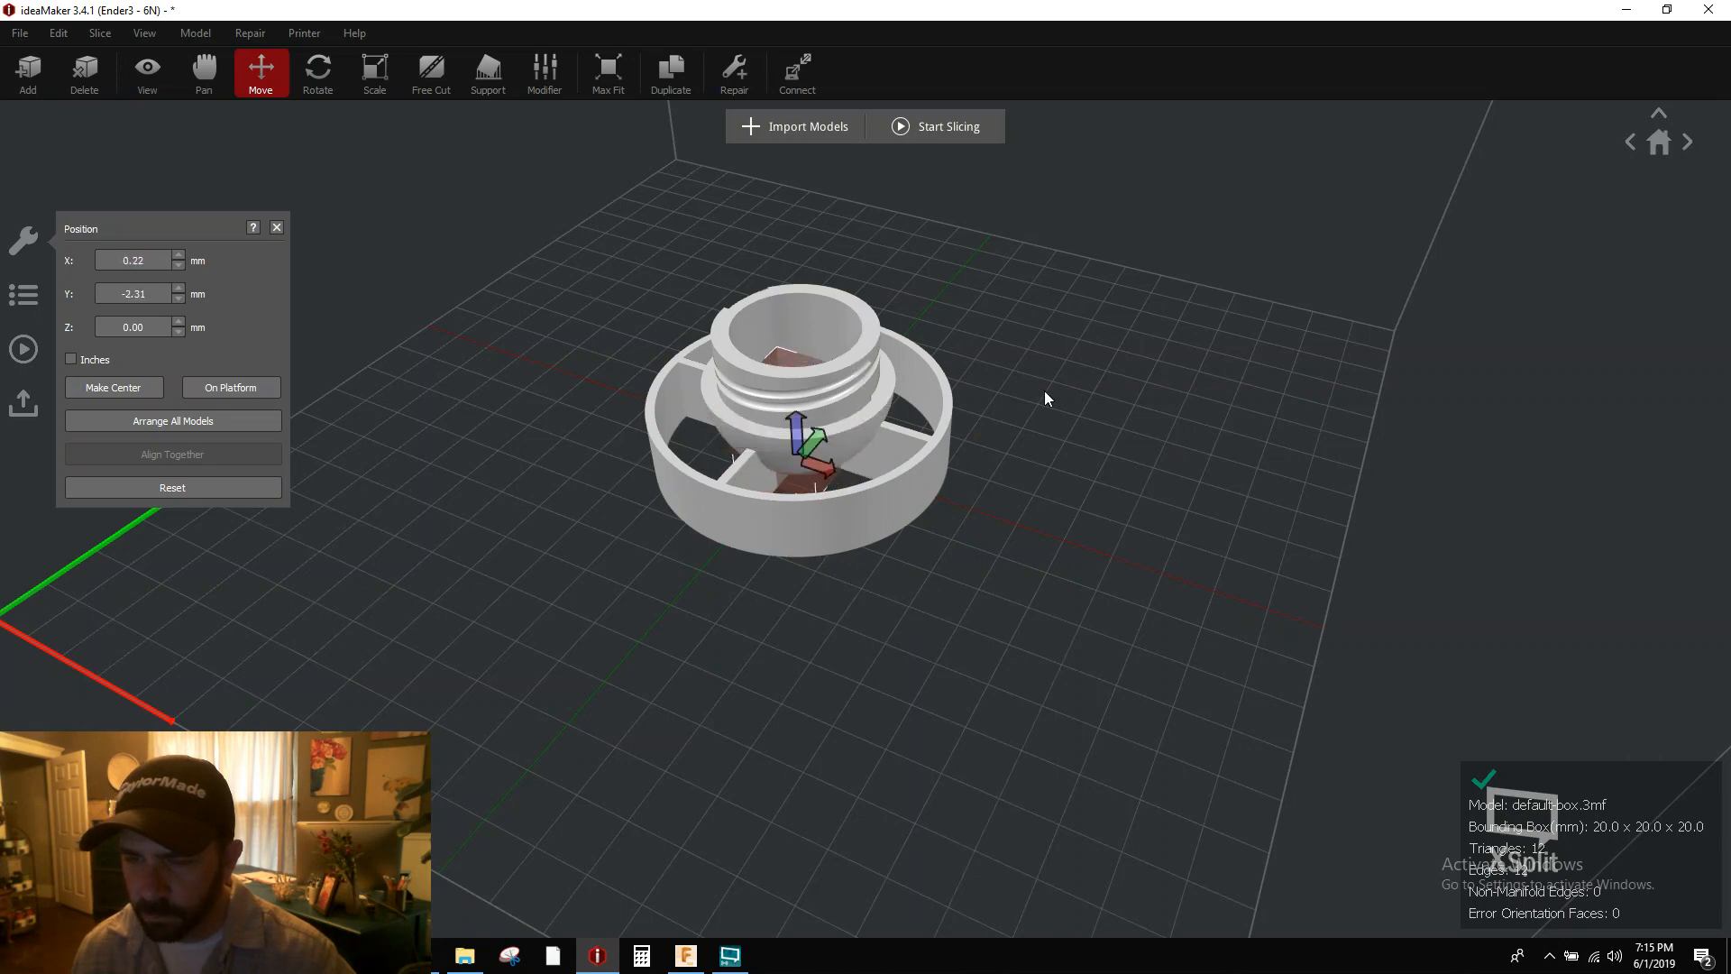
left_click_drag(1043, 394, 941, 679)
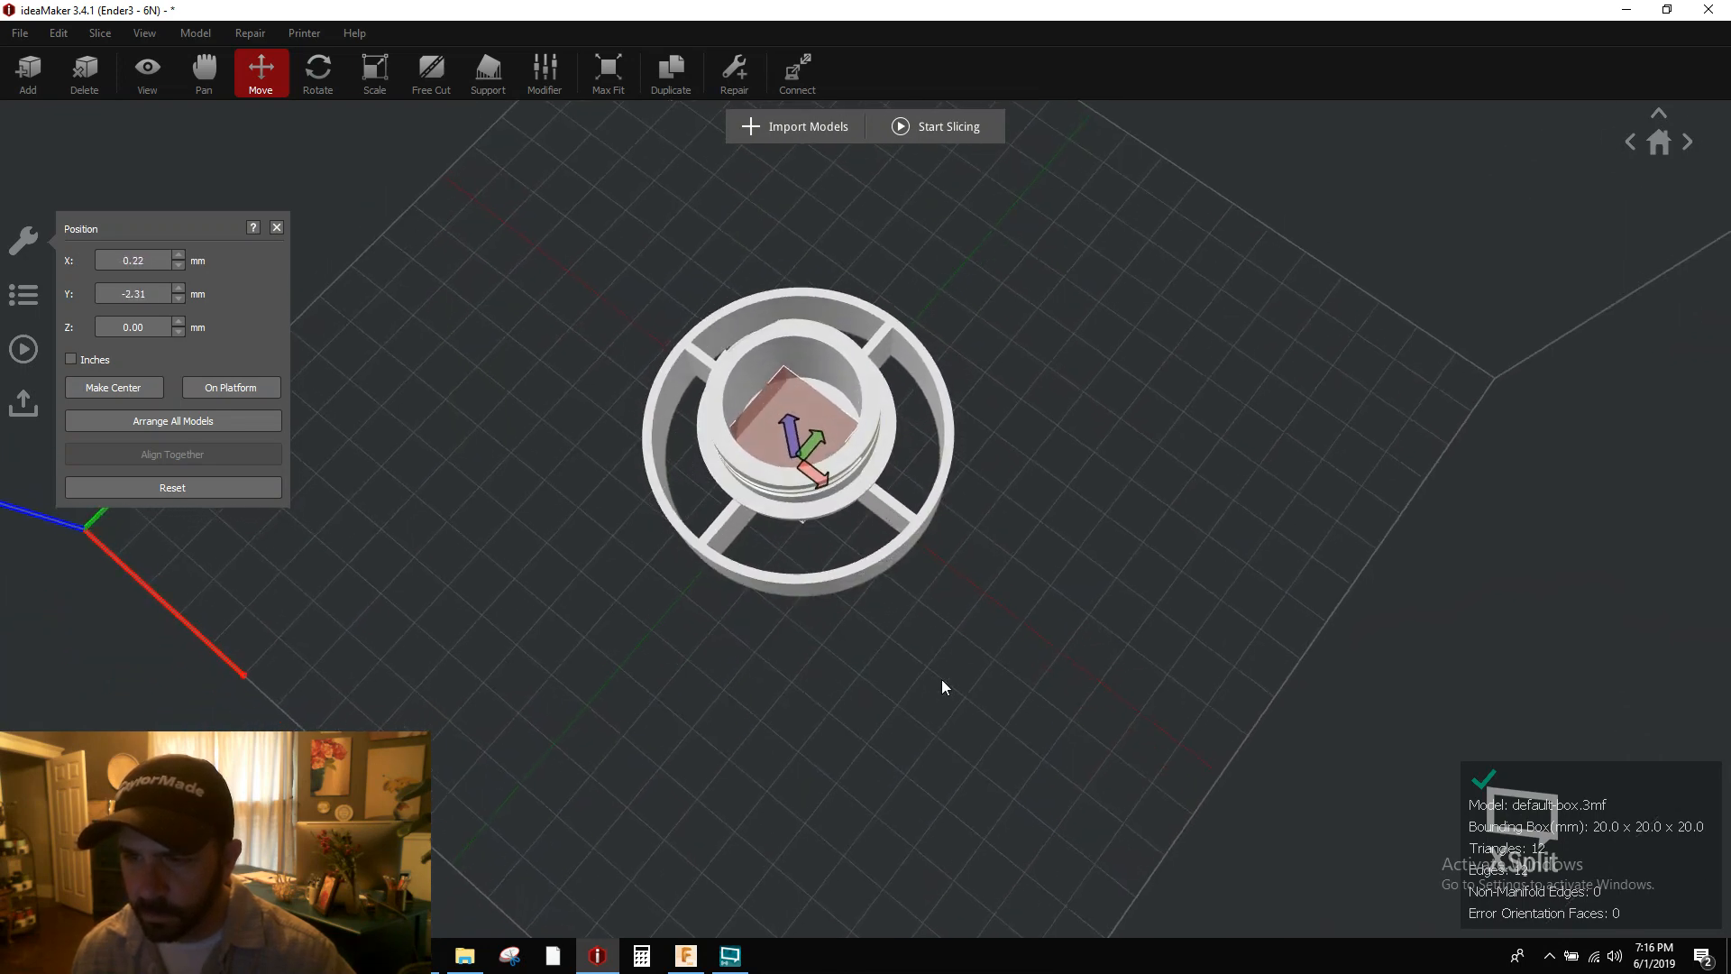
left_click_drag(805, 393, 795, 444)
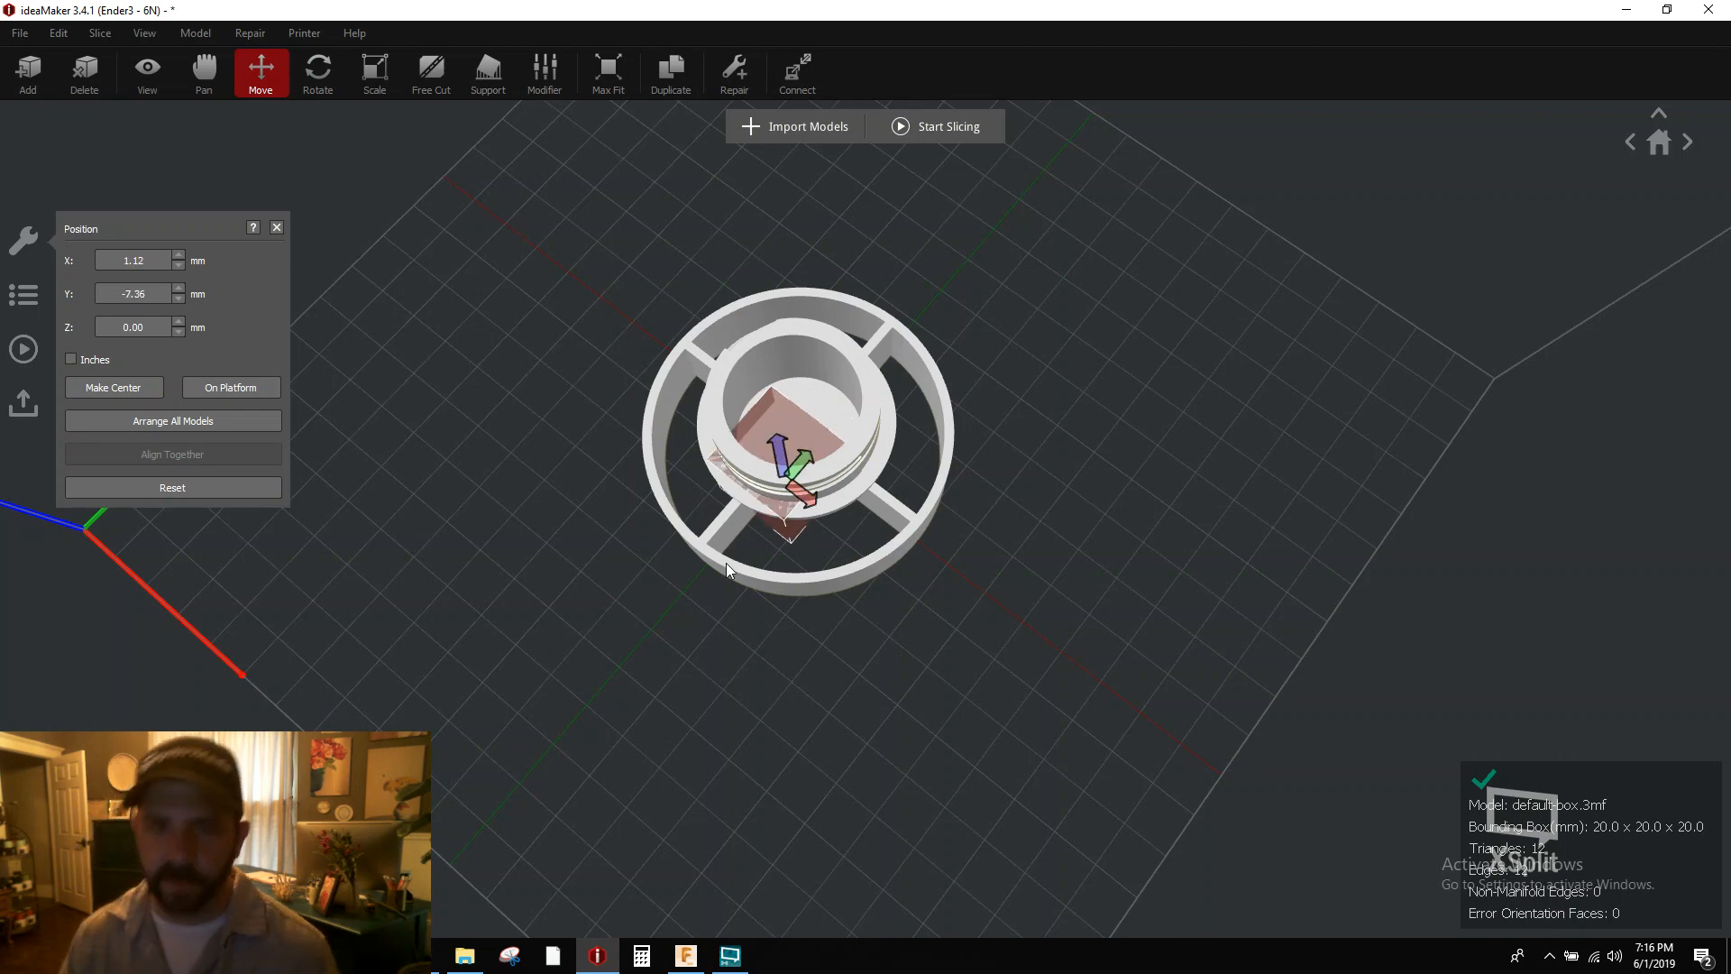
- Keep the box modifier's type as changing settings of overlap with the parent model and add Infill Density to its modified settings
left_click(545, 71)
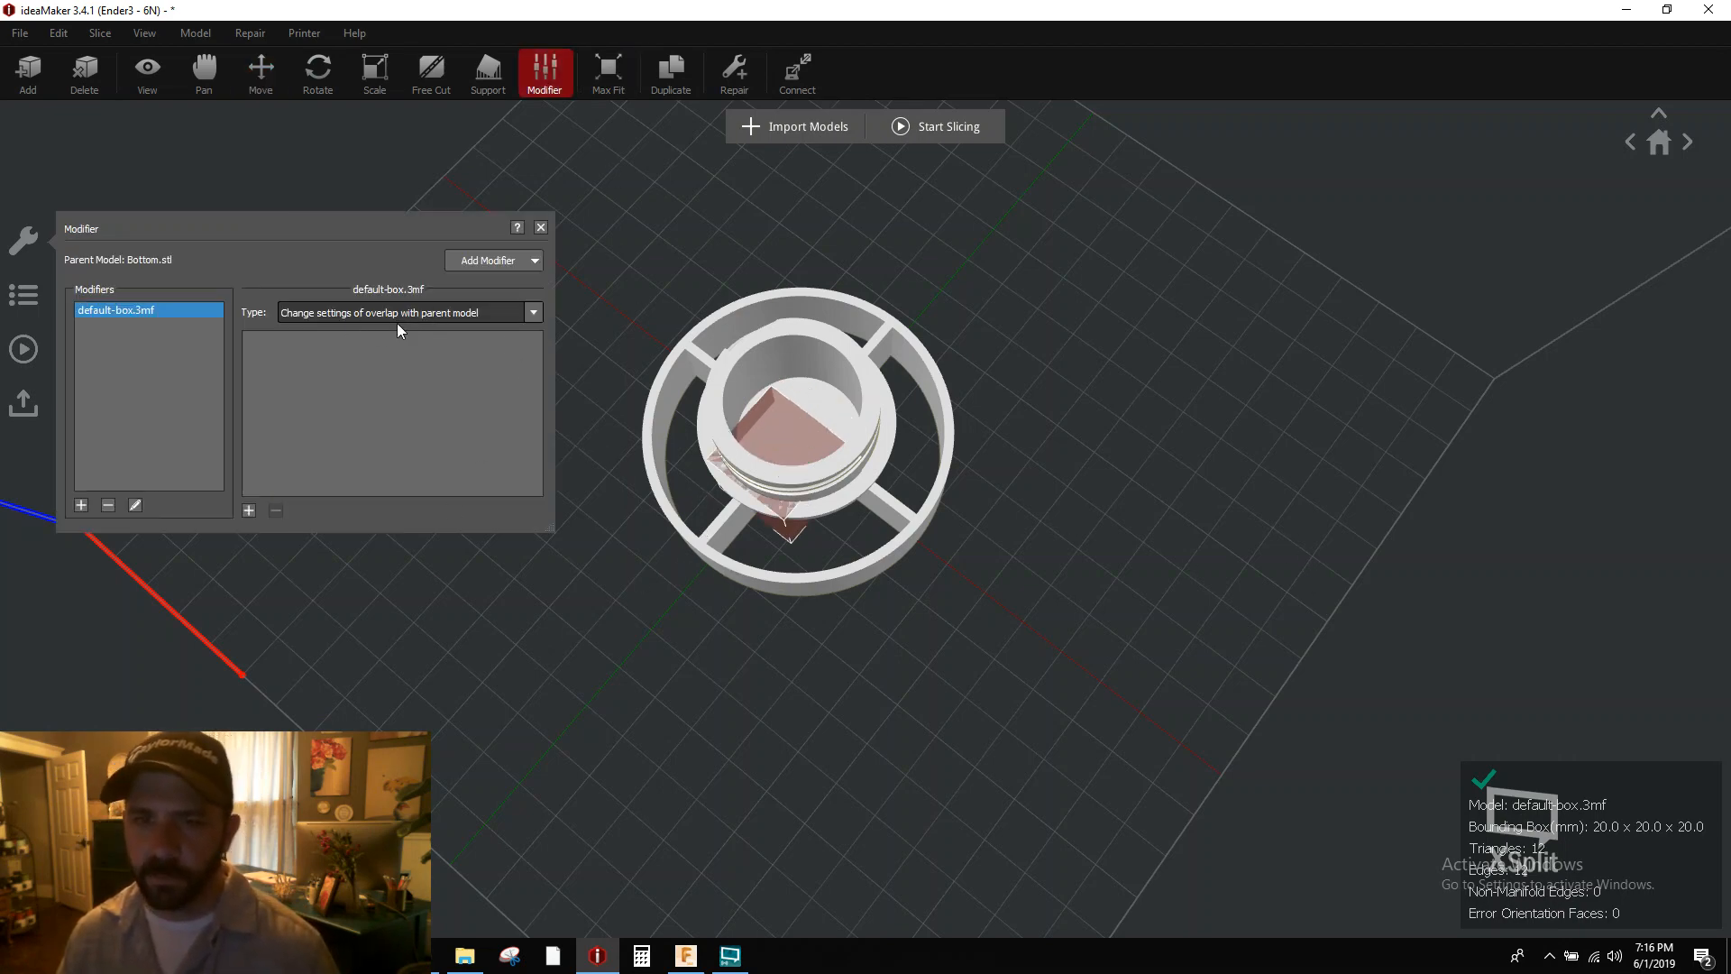
left_click(528, 309)
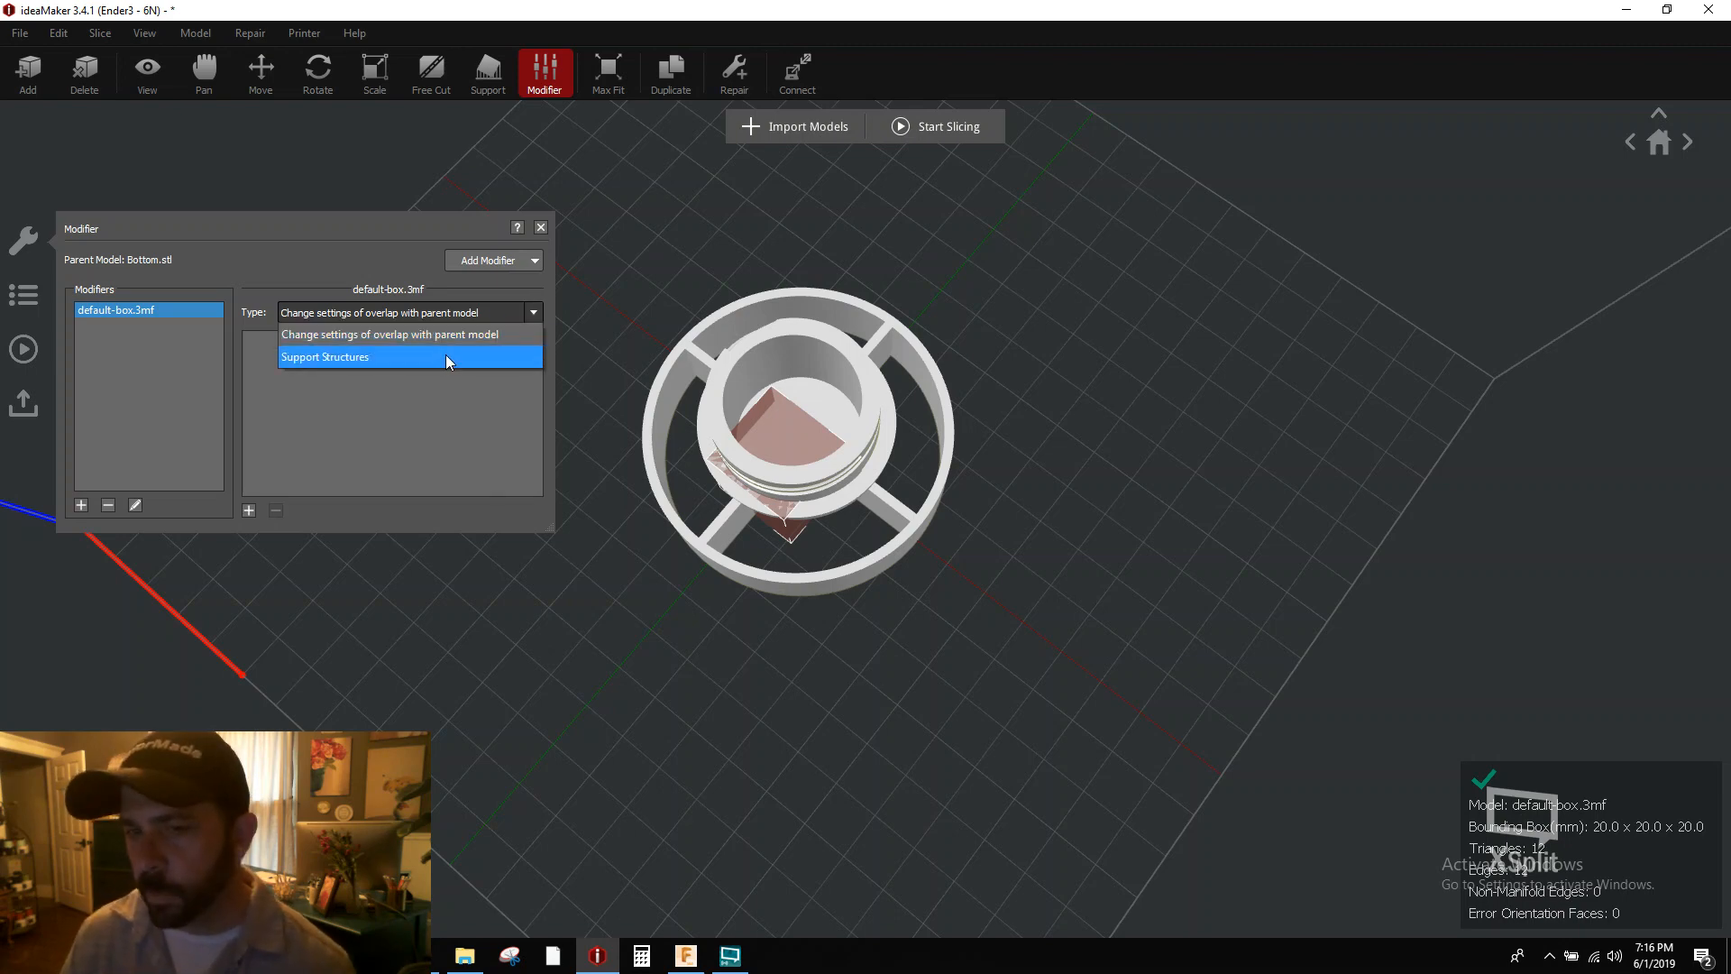
left_click(510, 336)
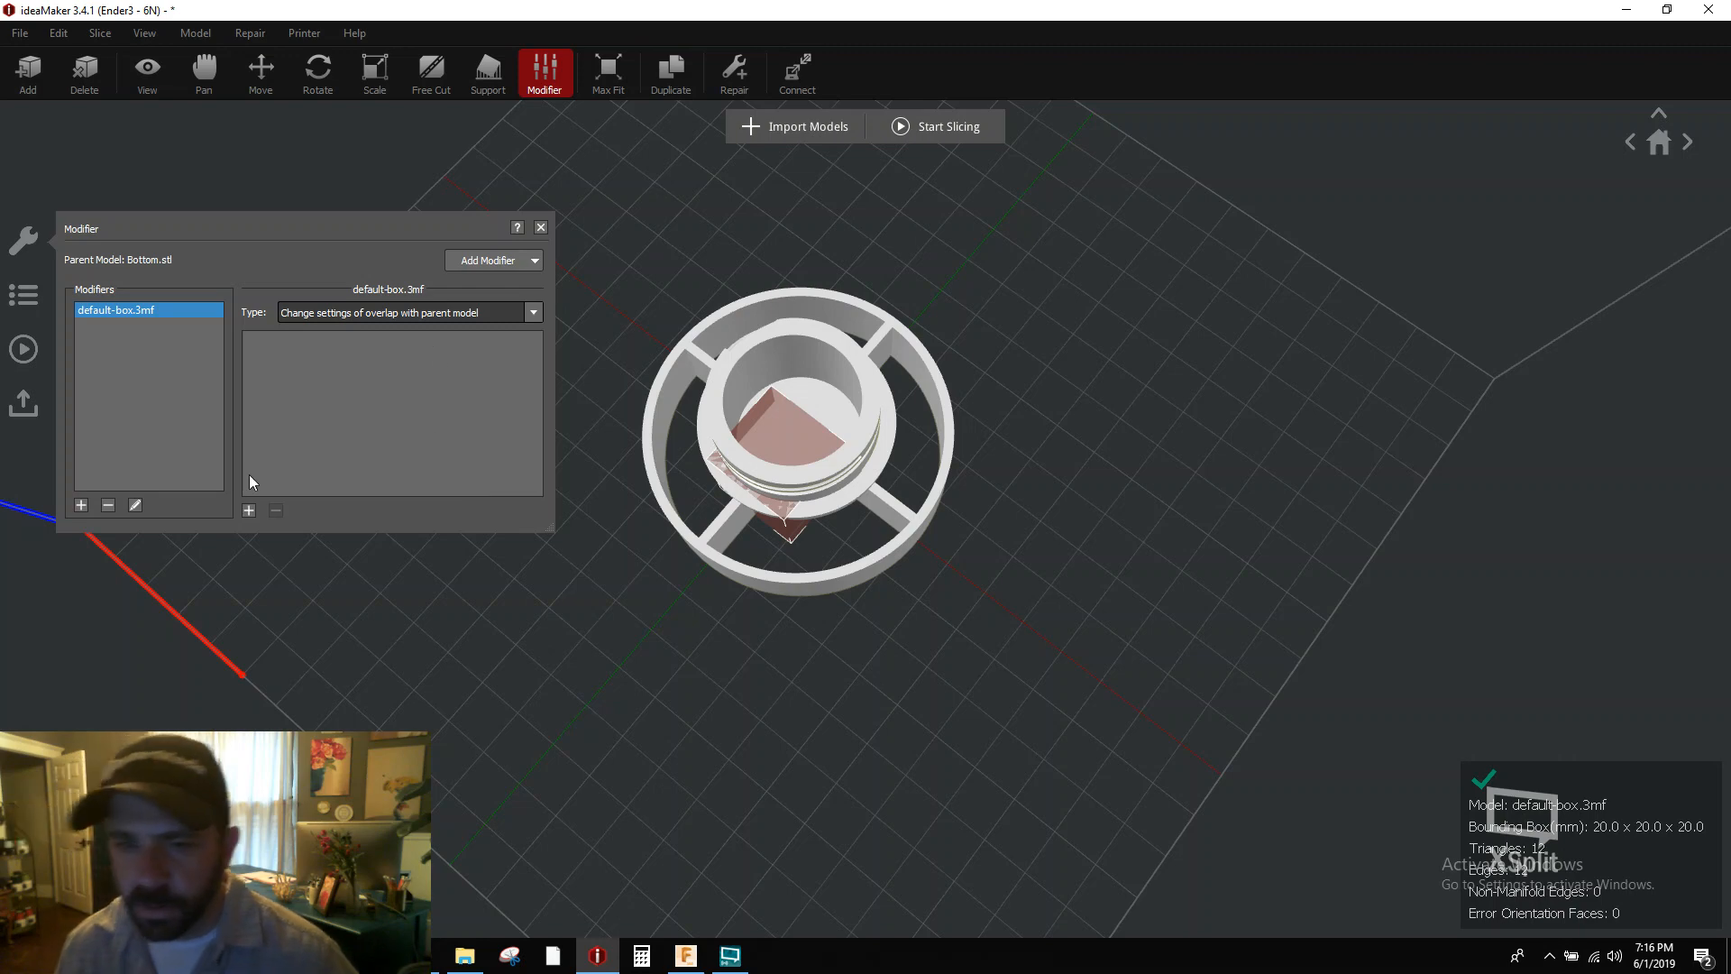
left_click(249, 510)
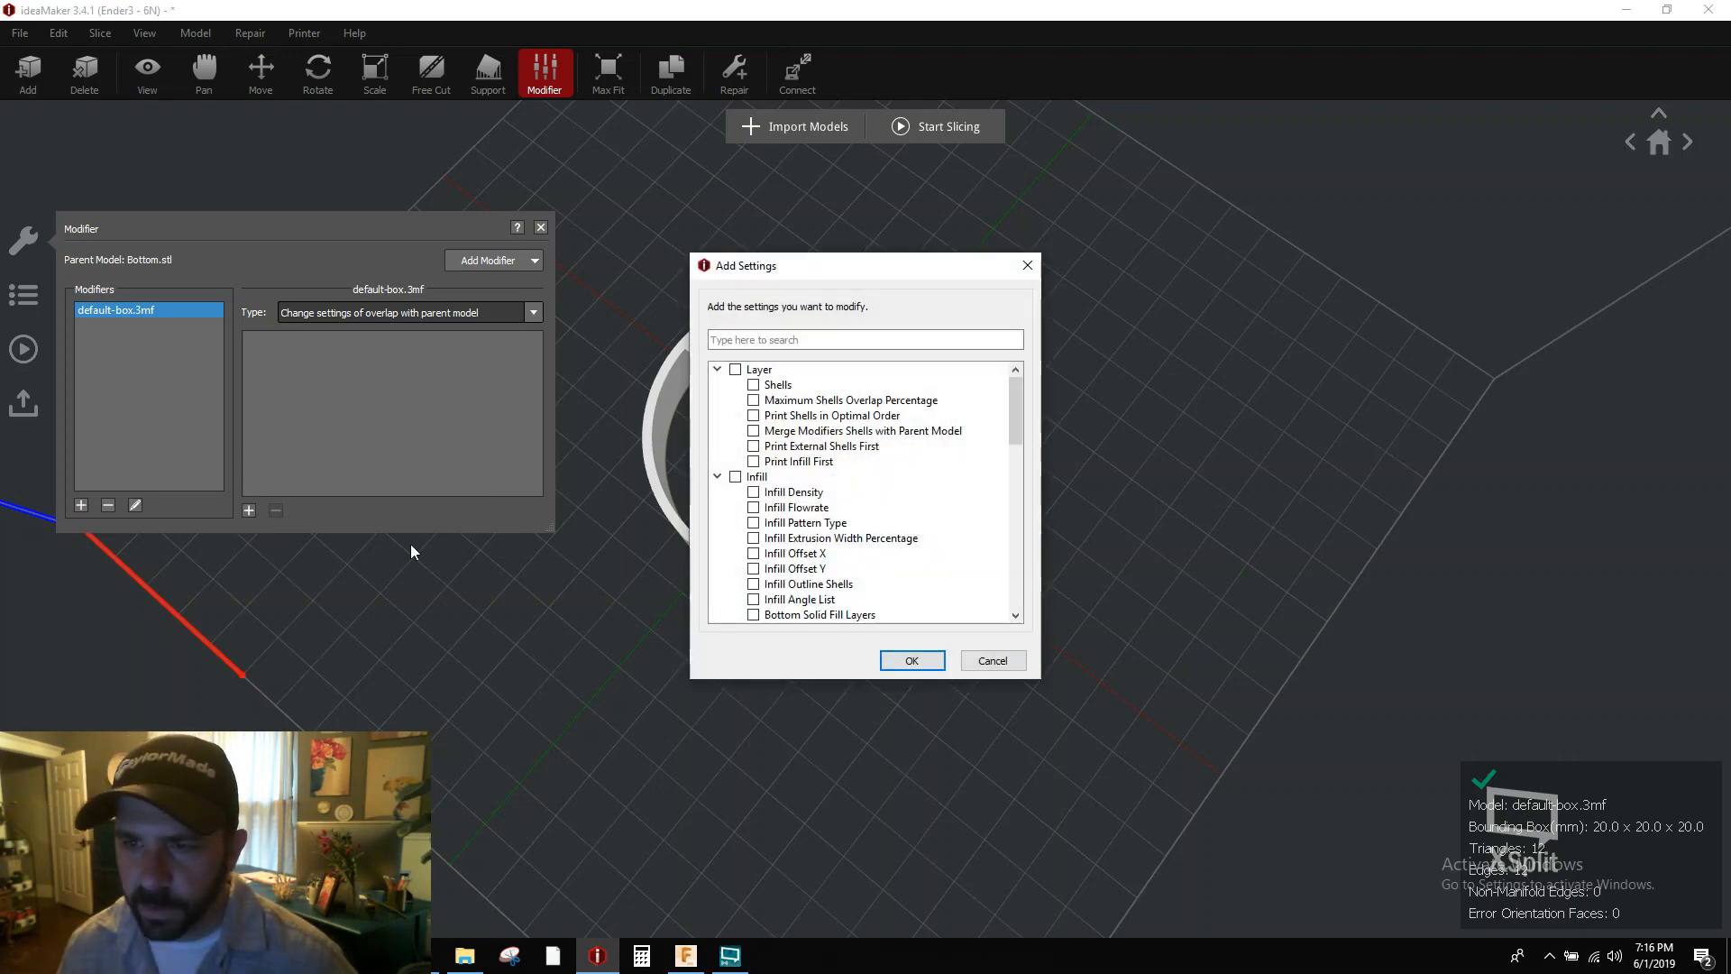
scroll(791, 514, "down", 1)
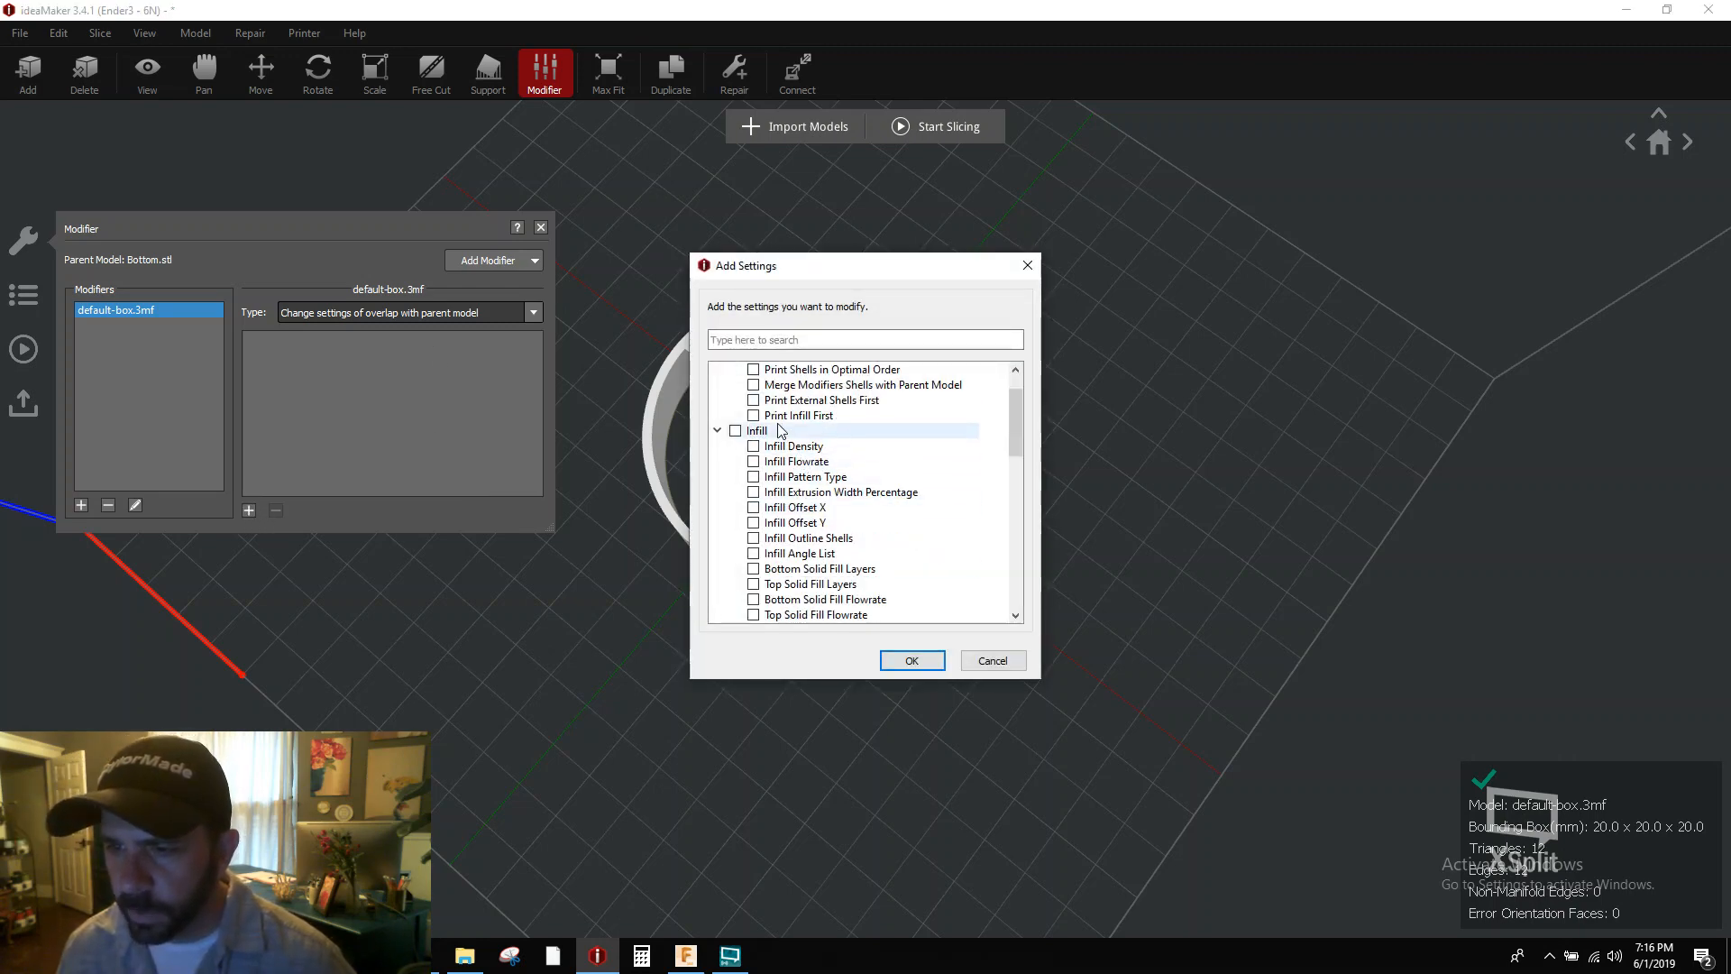
left_click(754, 446)
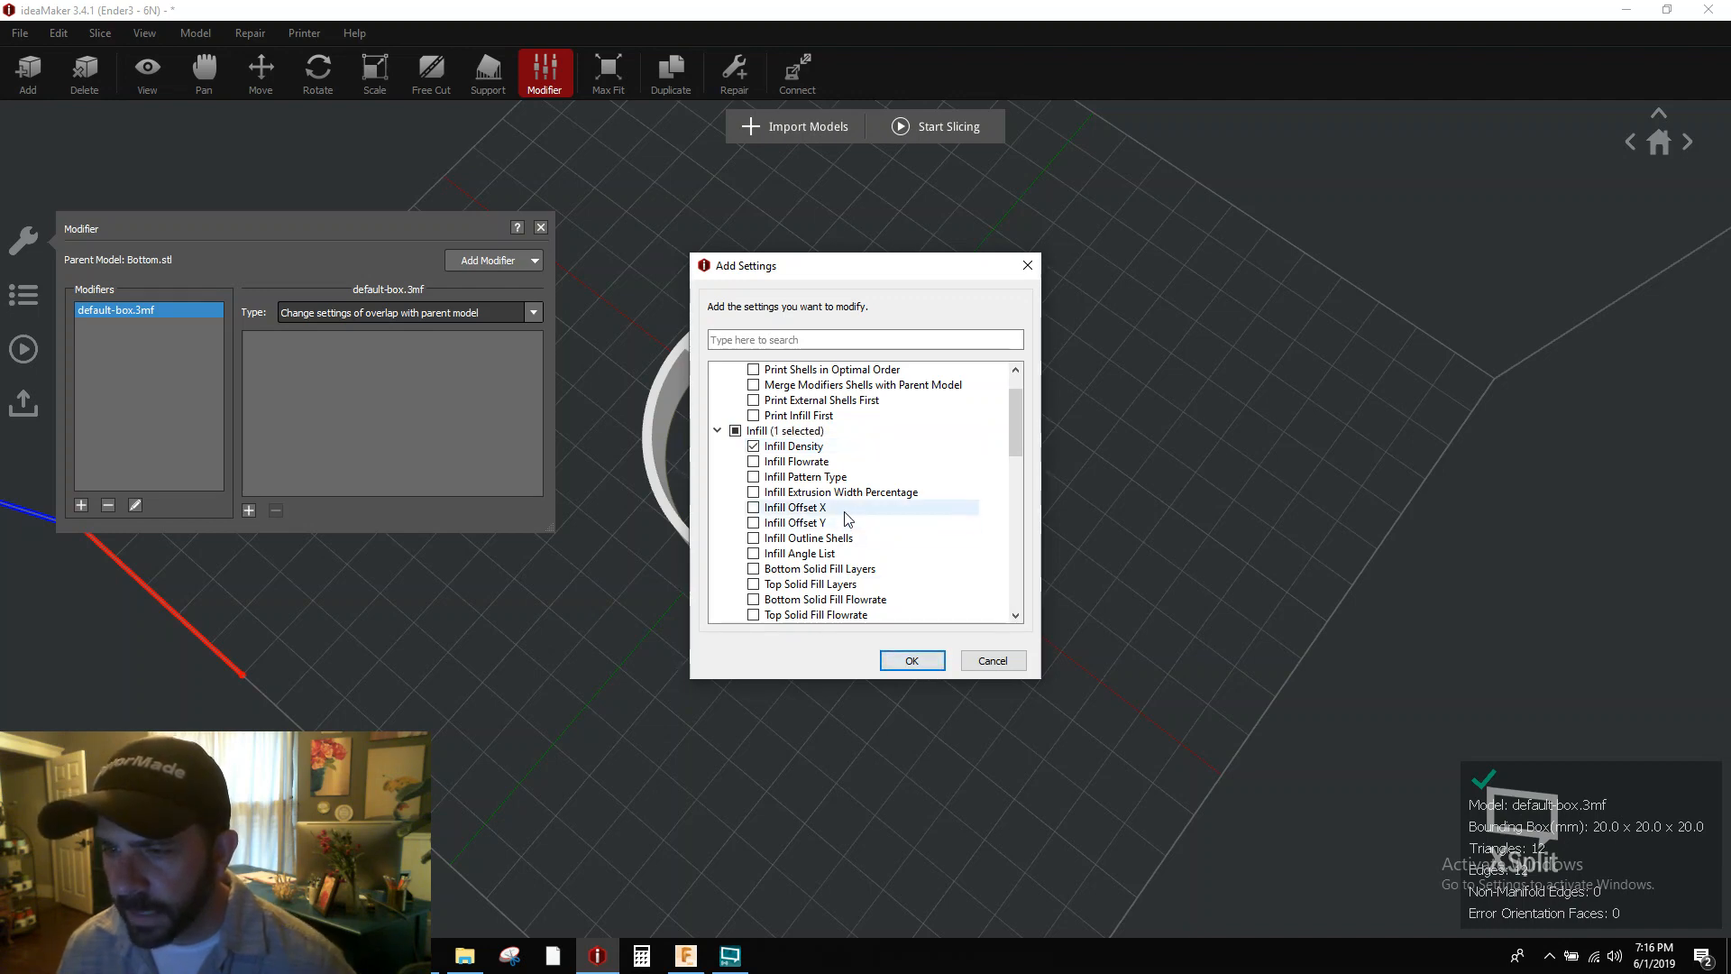
left_click(900, 664)
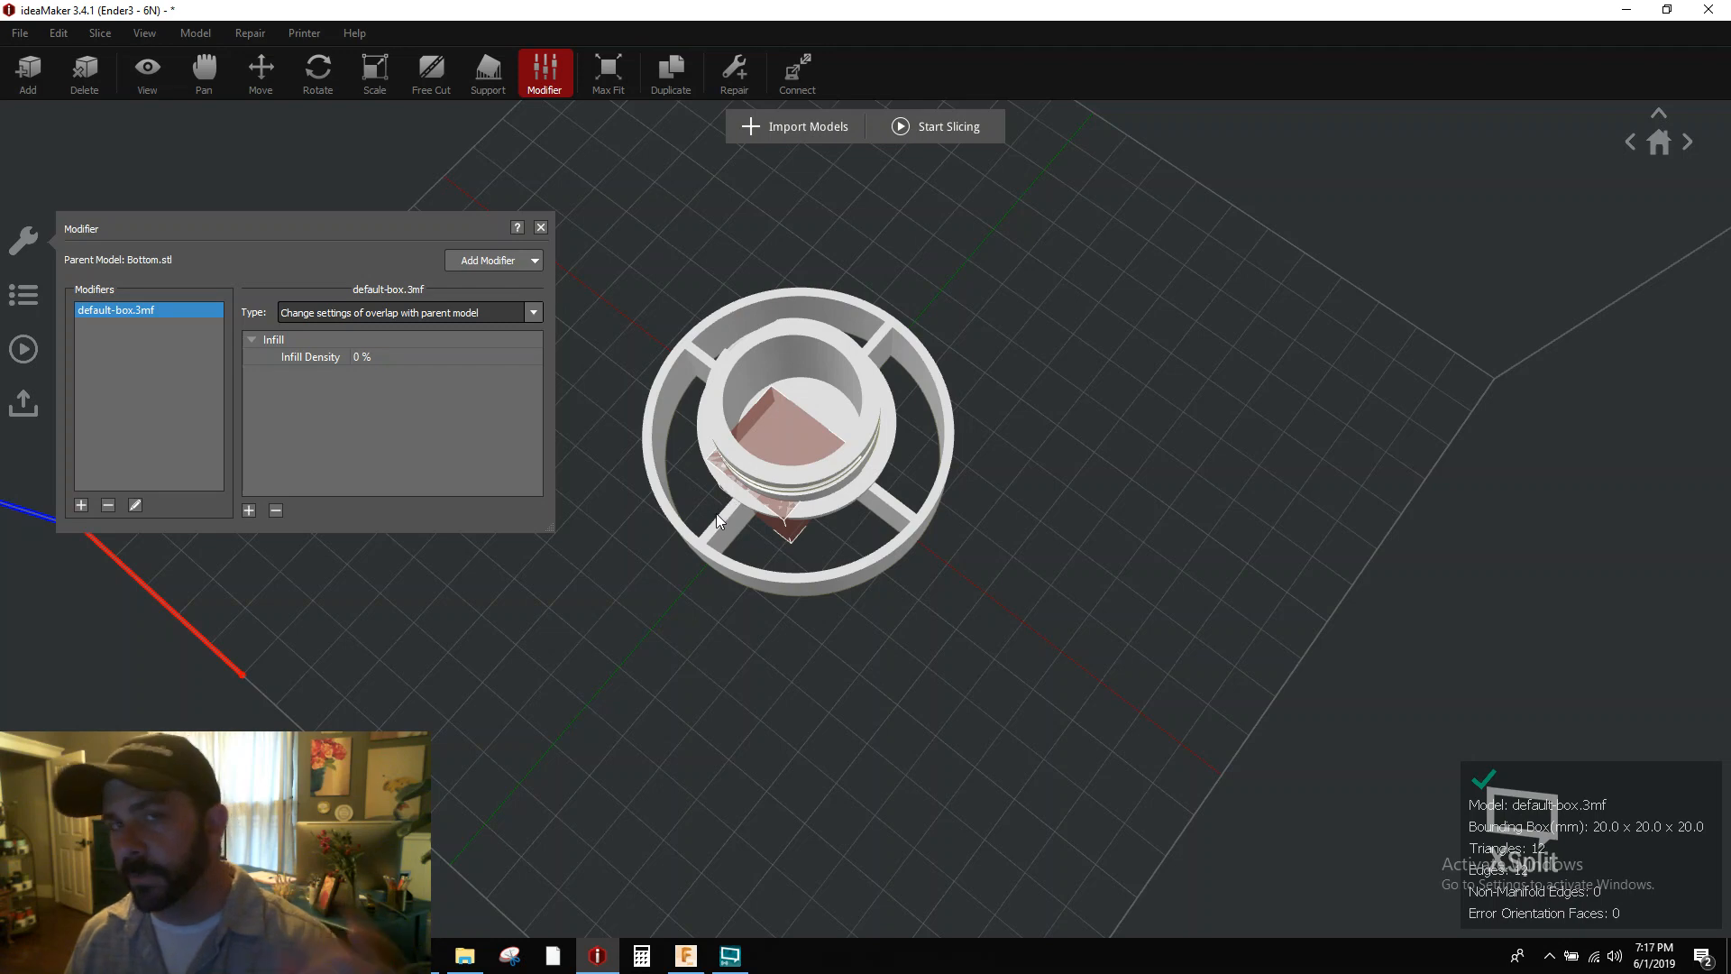
- Set the box modifier's Infill Density to 100% and close the modifier settings
left_click(407, 355)
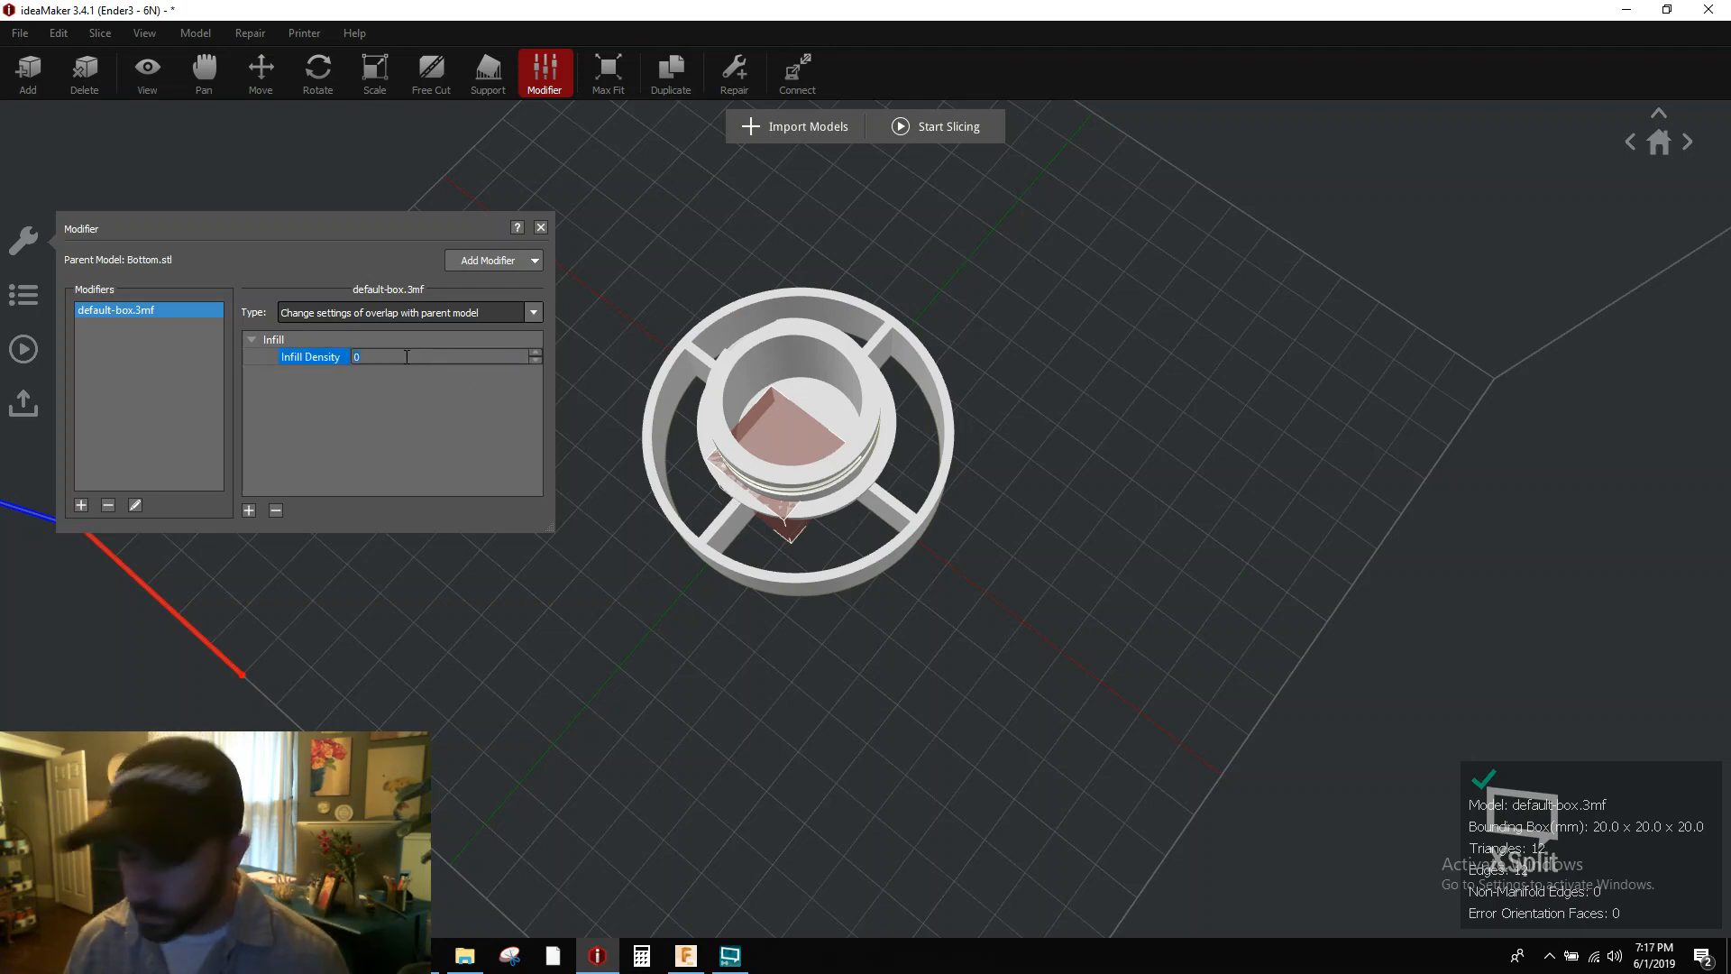
left_click(350, 453)
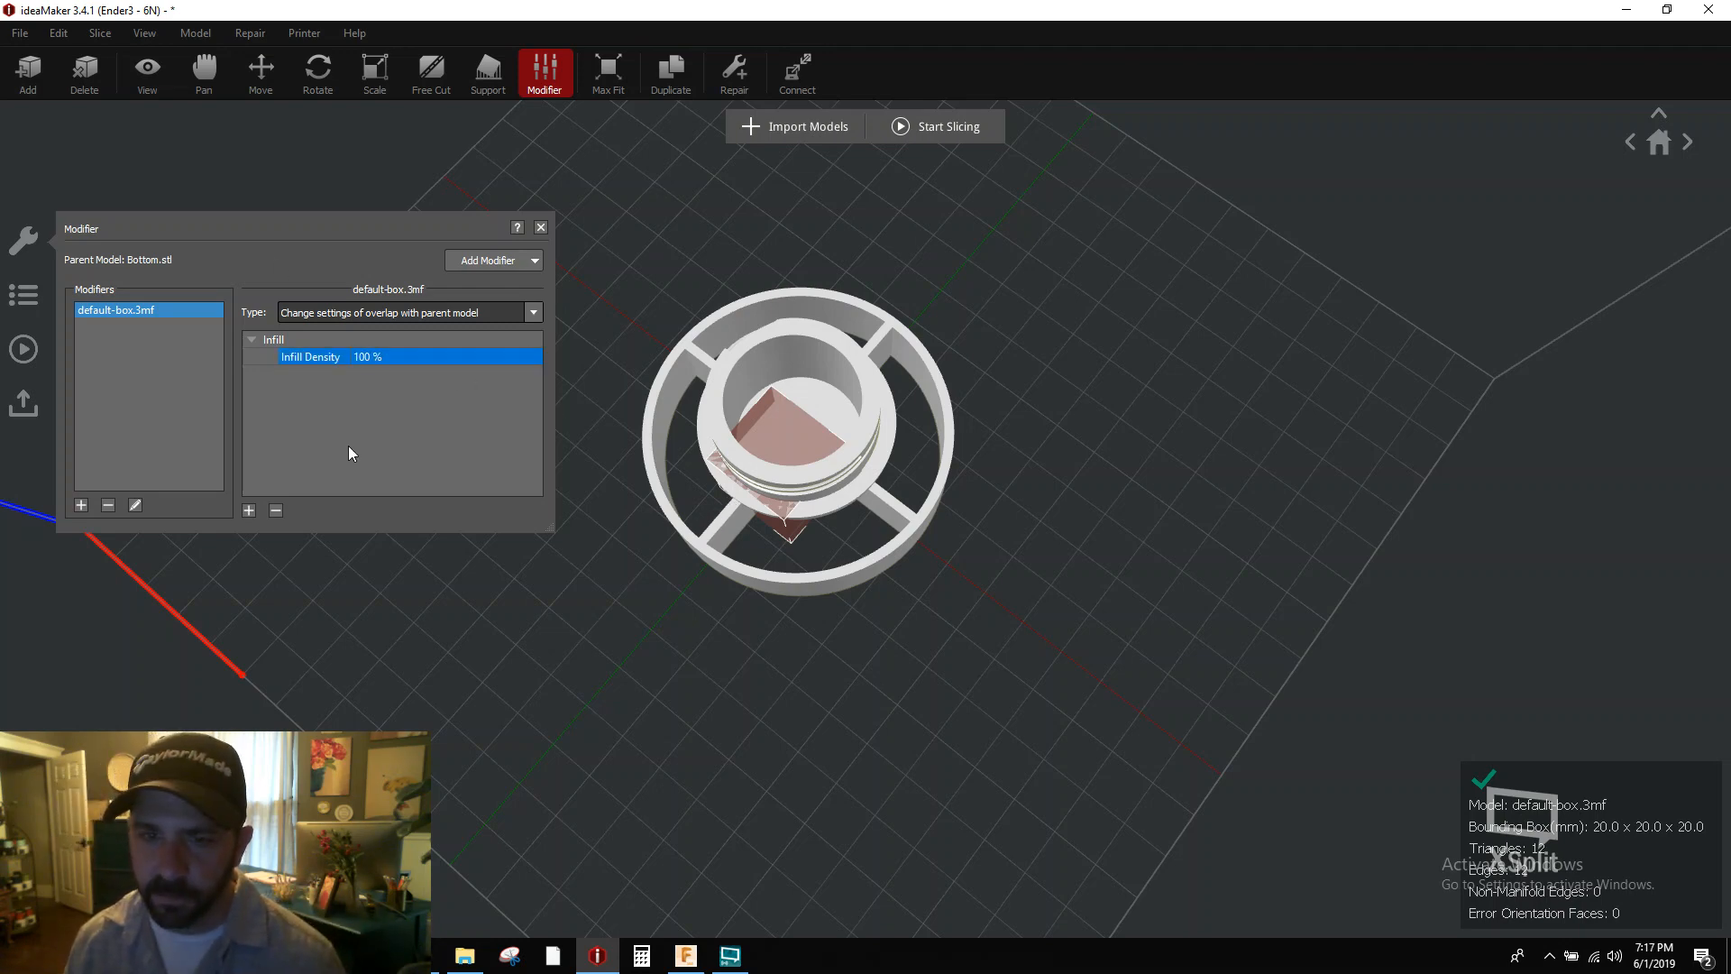
left_click(541, 226)
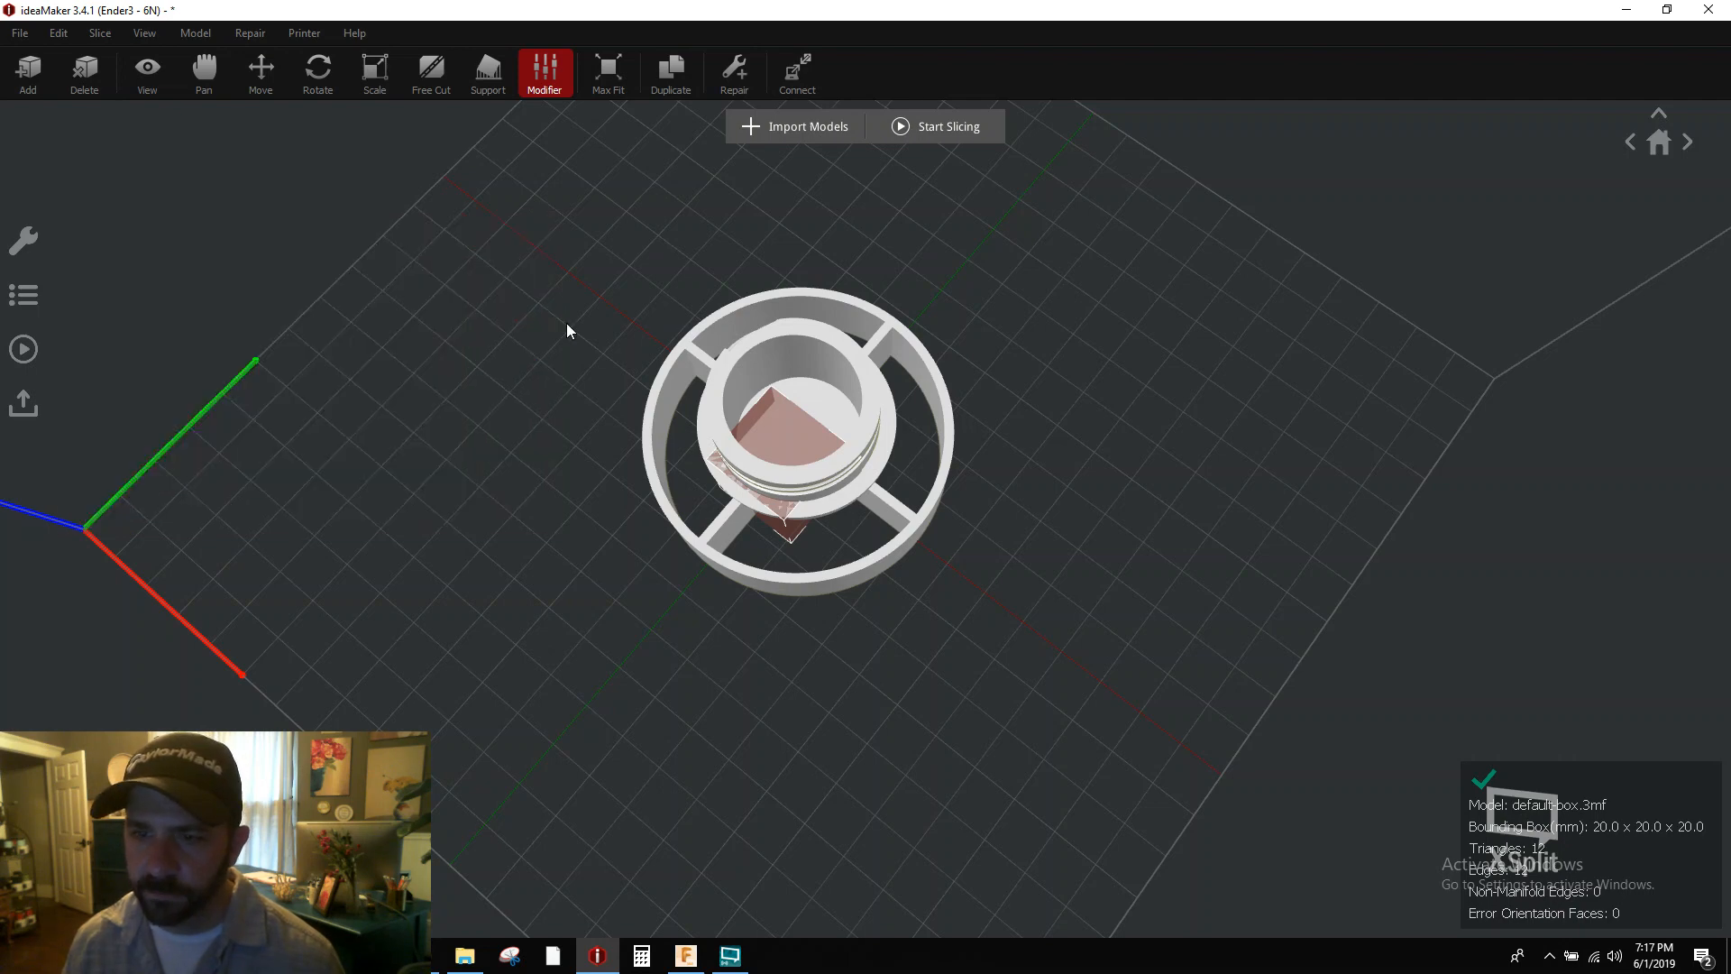
- Slice the model for the Ender3 - 6N with the LootCrate template and open the slice preview
left_click_drag(862, 644, 938, 180)
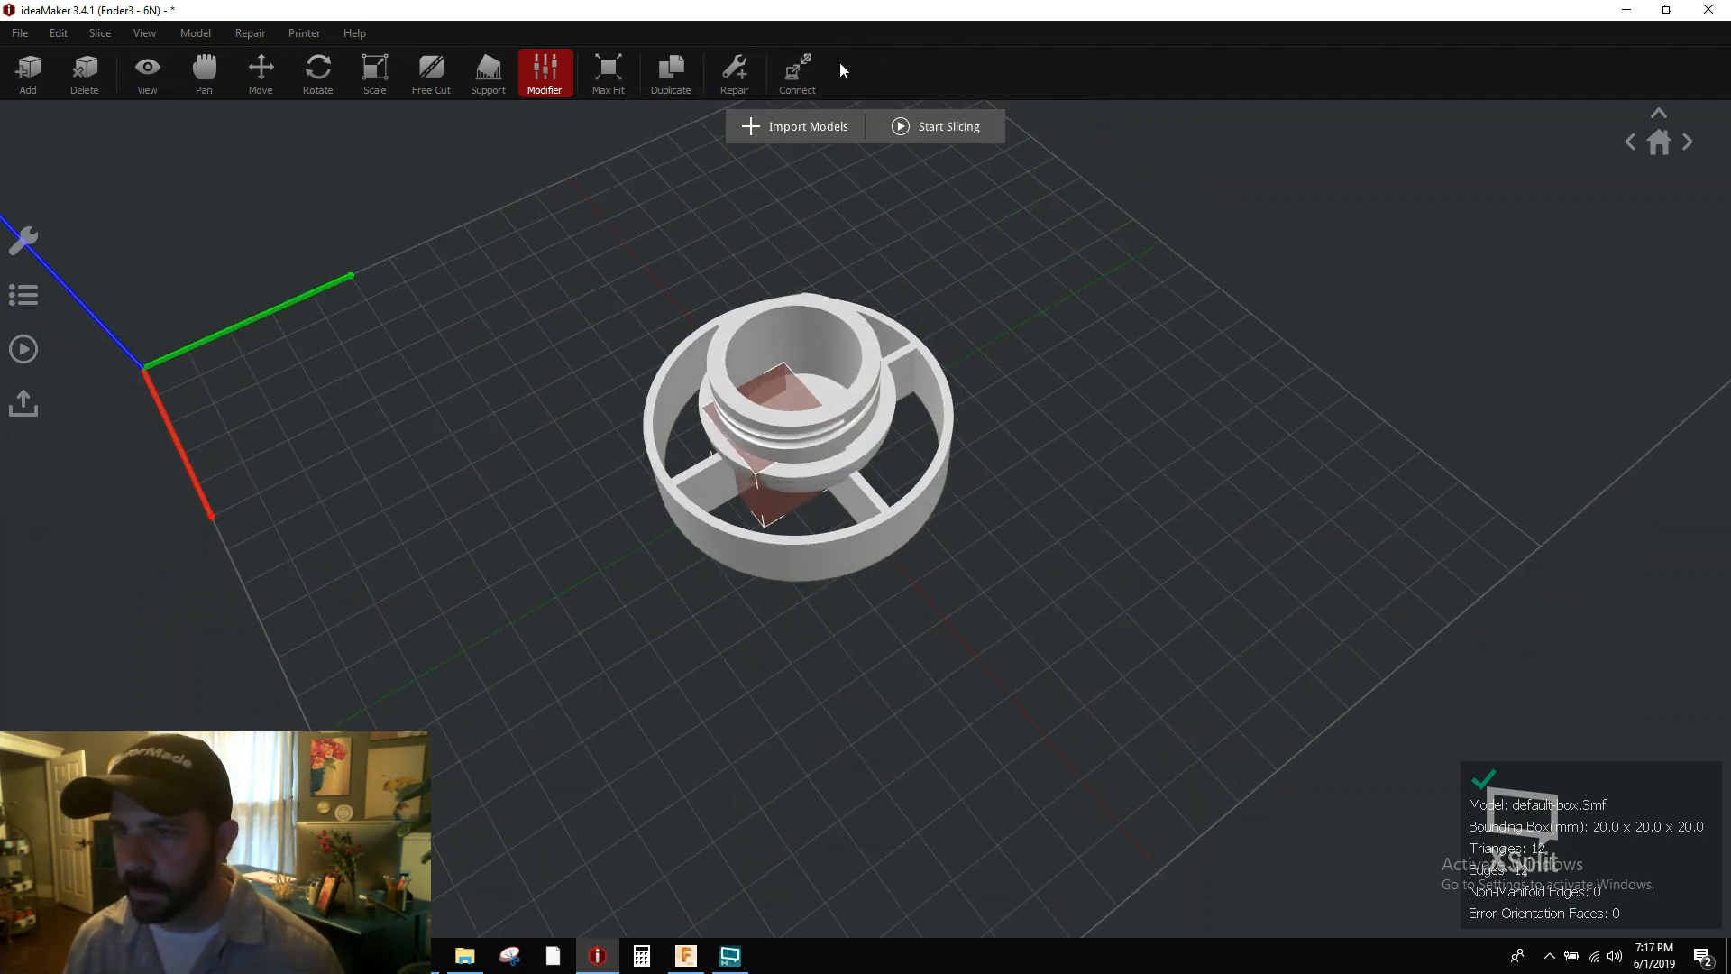
left_click(893, 127)
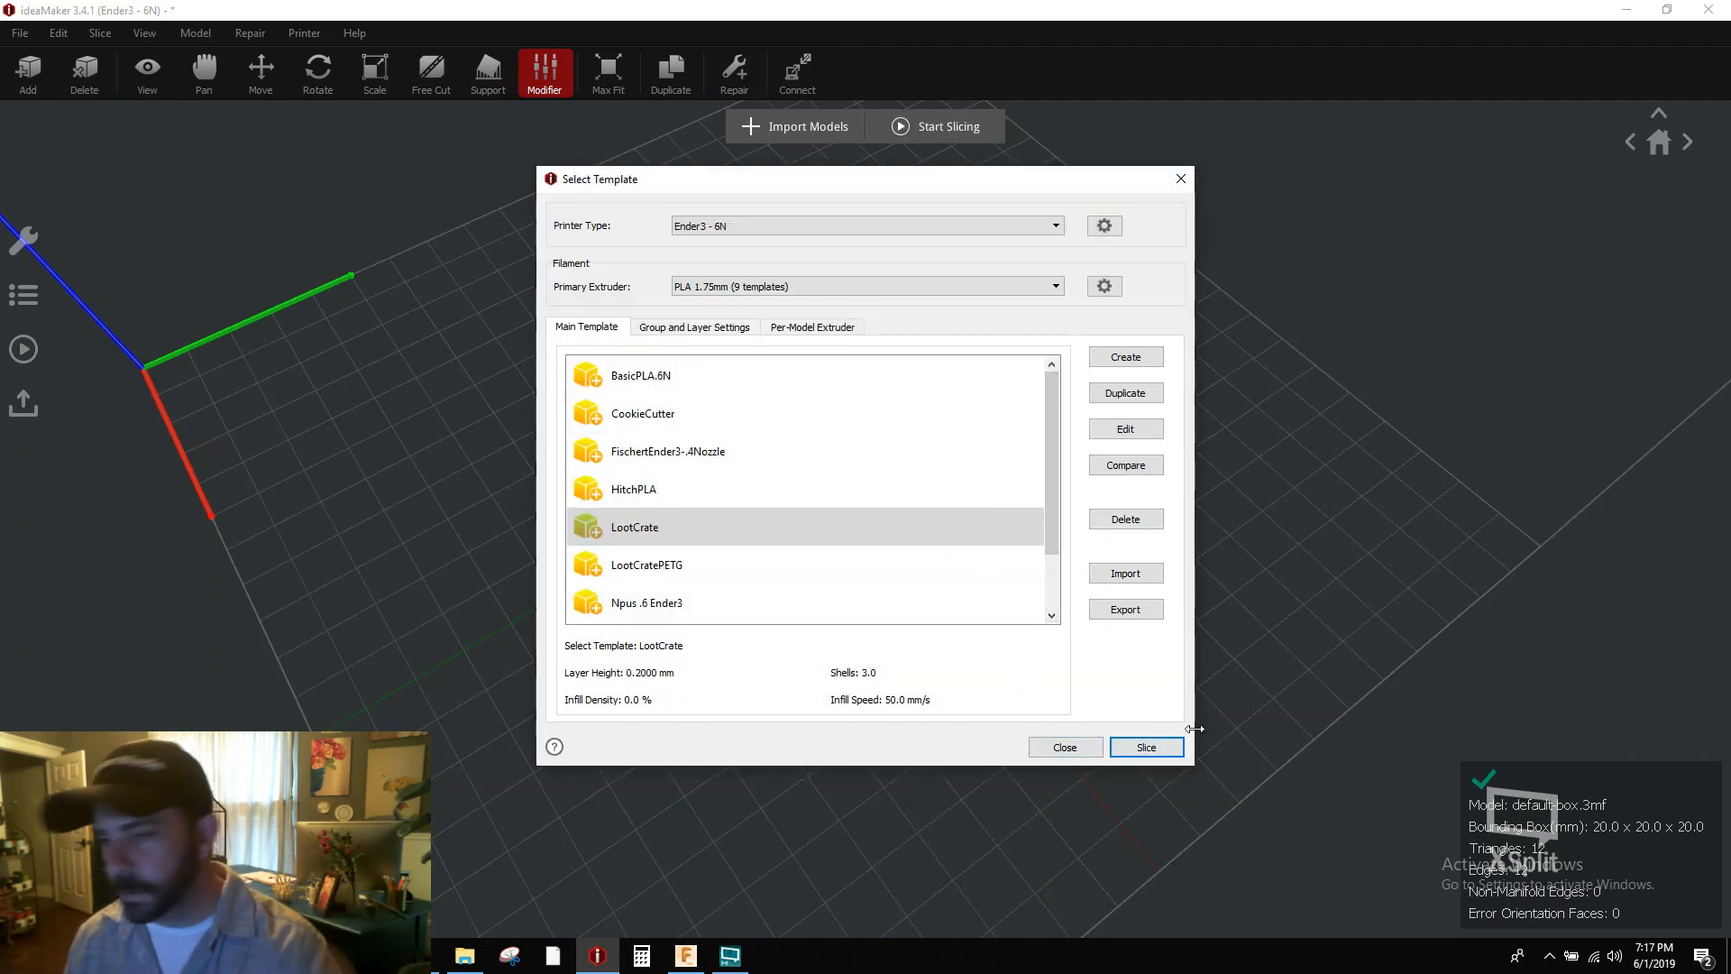
left_click(1168, 754)
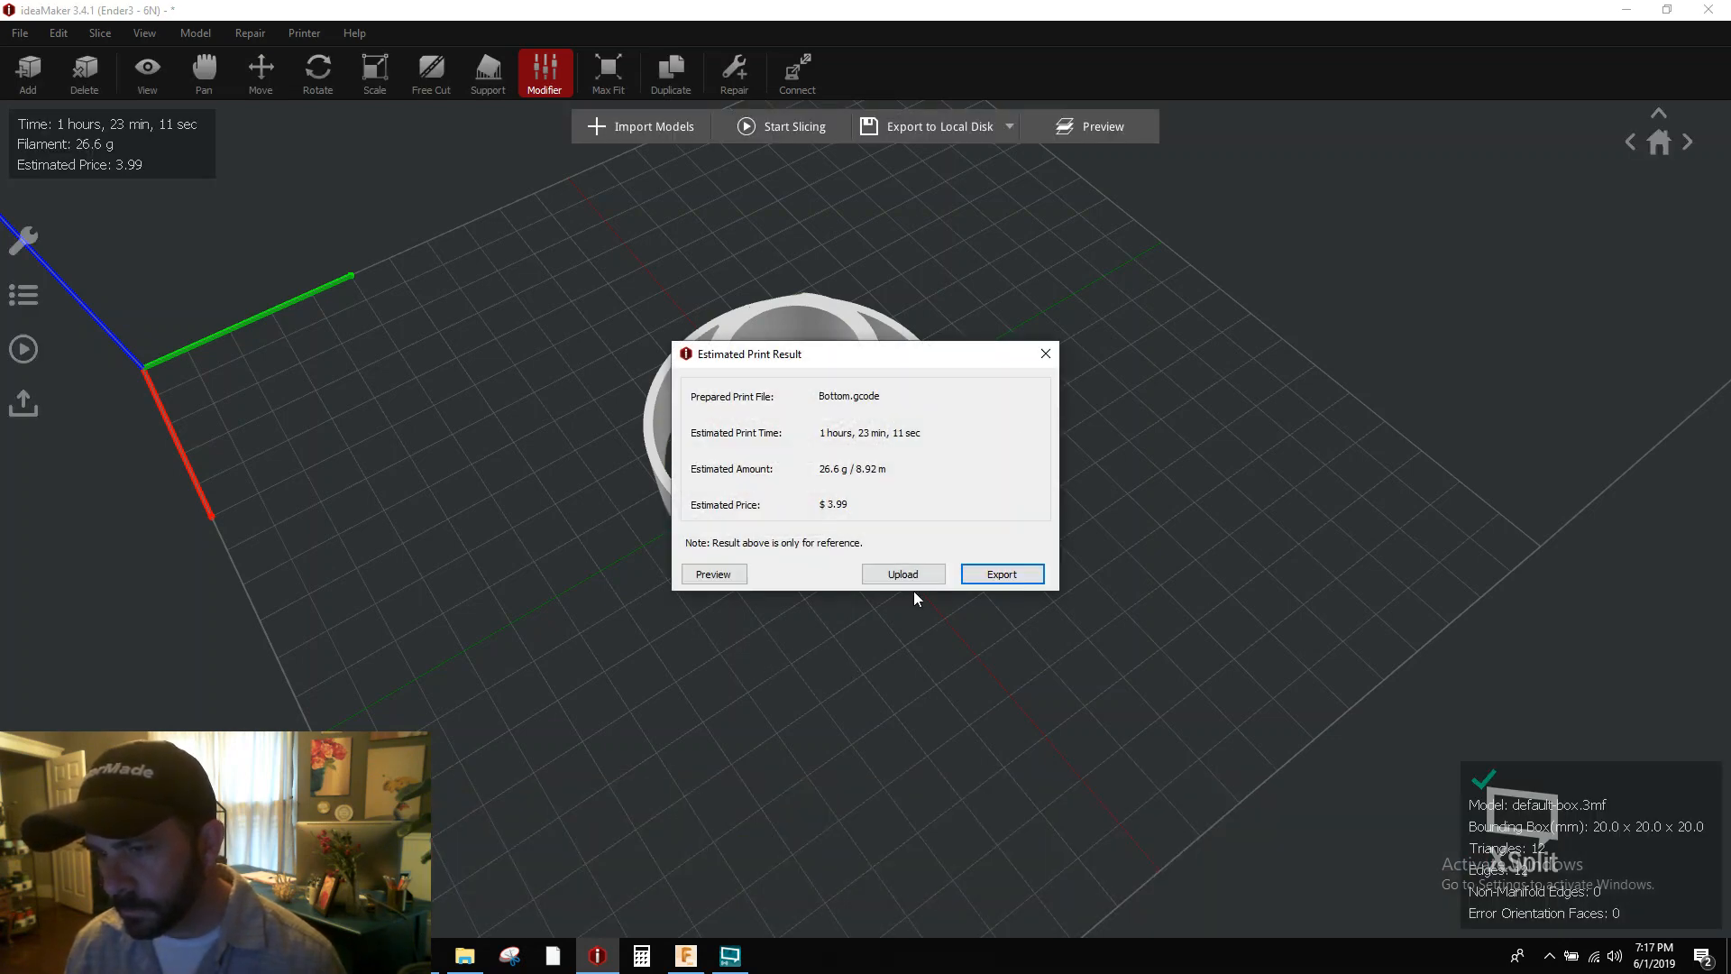
left_click(717, 577)
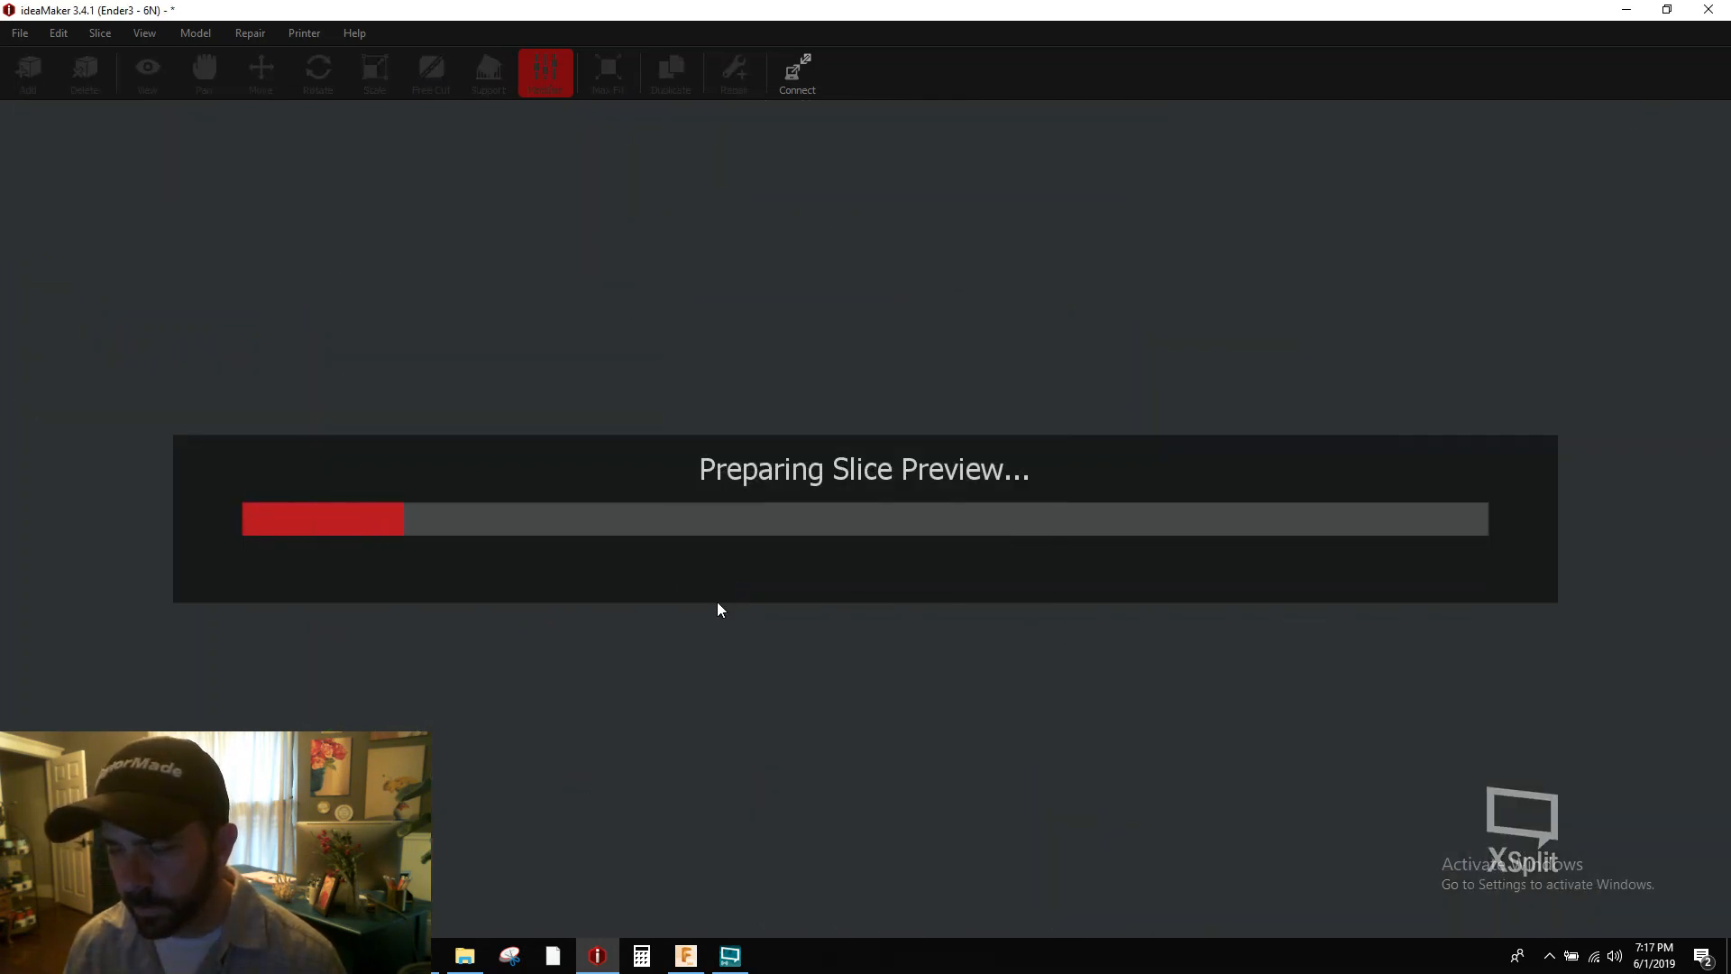
- Examine the infill inside the central cup at layer 45 (9 mm) of the preview and restore the full layer range
left_click_drag(723, 608, 758, 800)
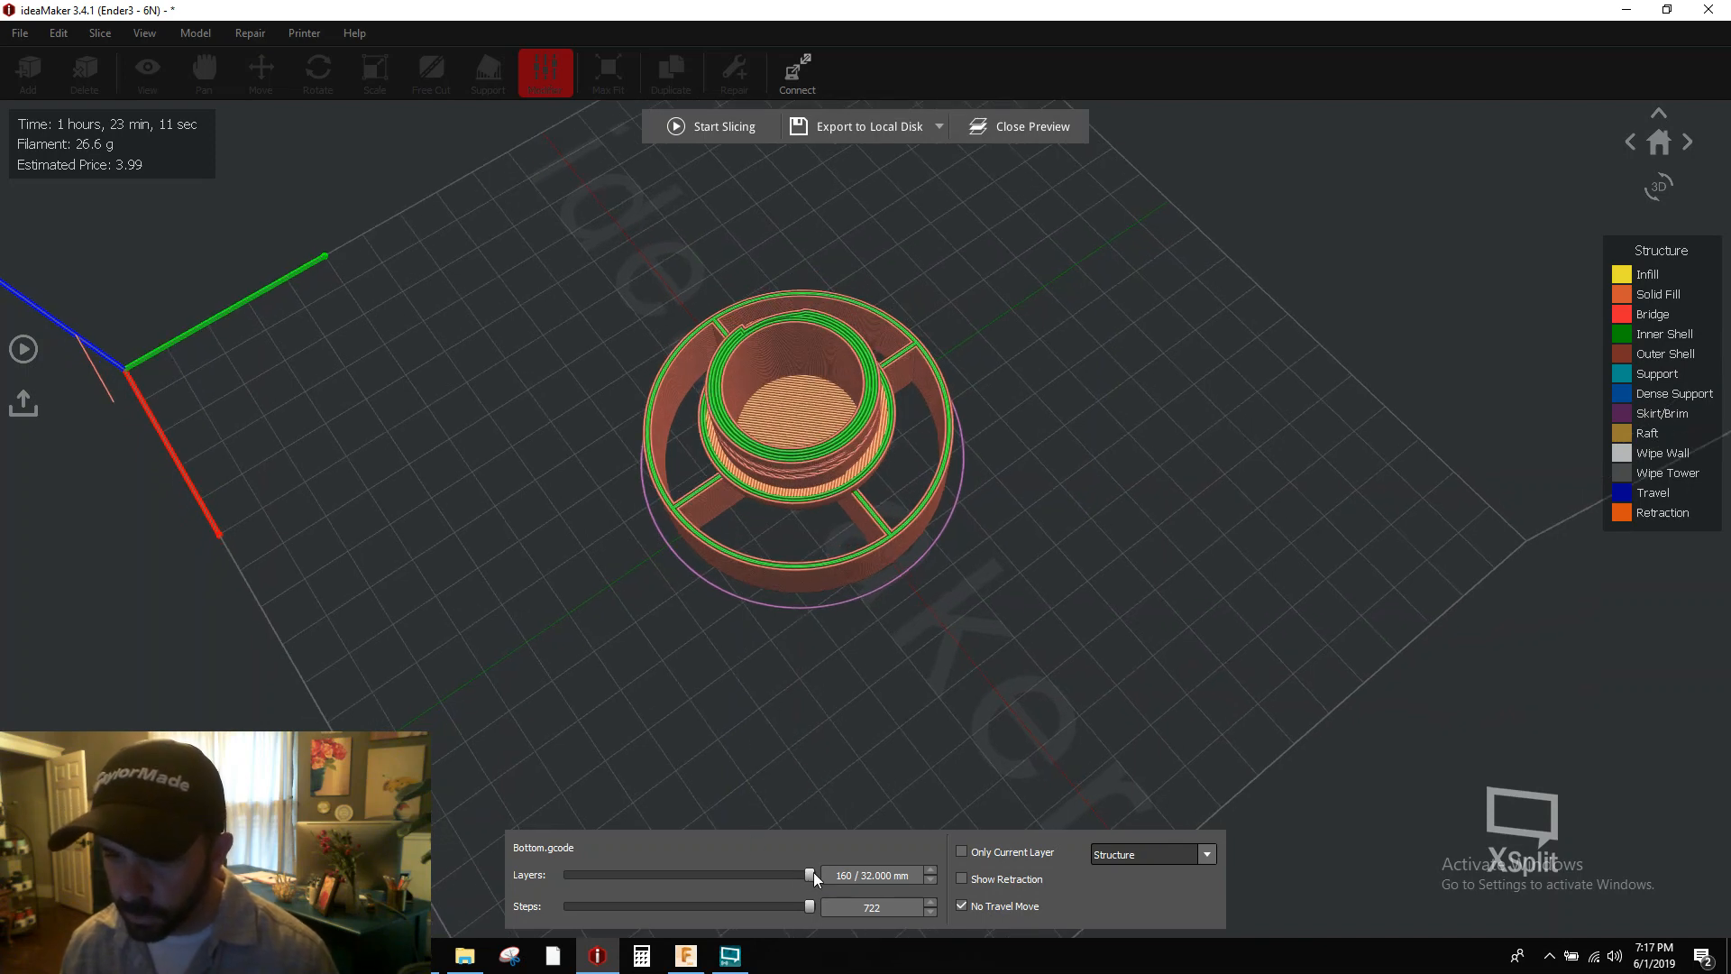
left_click_drag(812, 874, 637, 875)
scroll(794, 523, "up", 5)
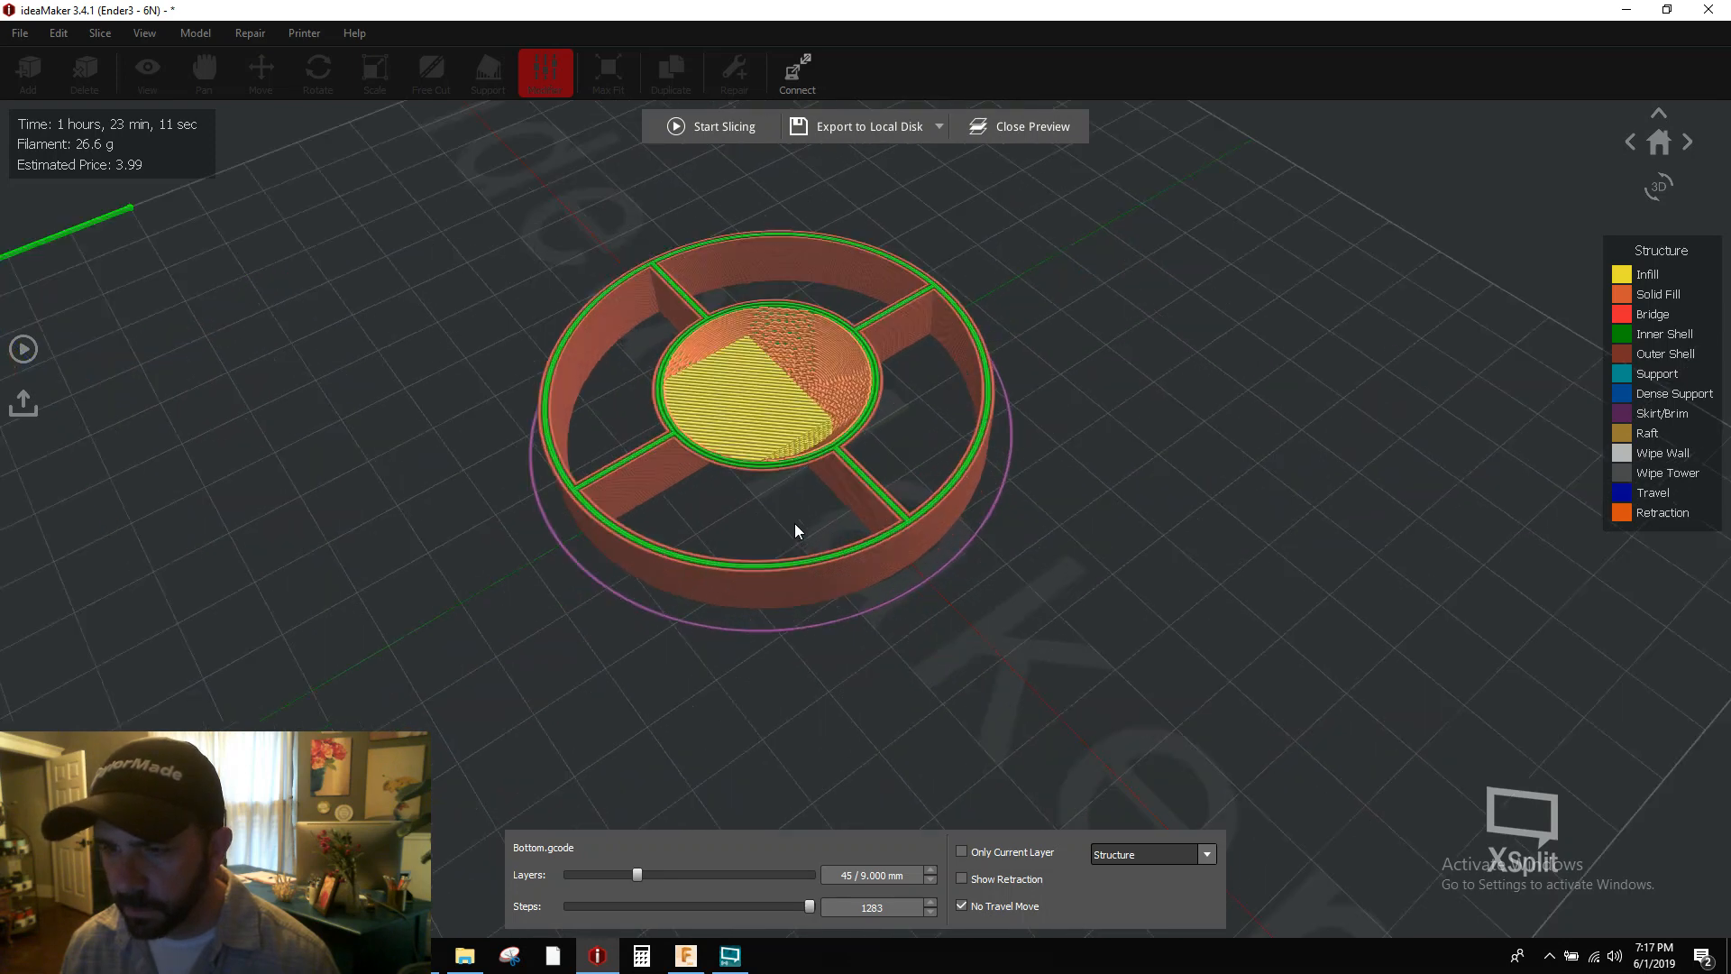
scroll(793, 523, "up", 2)
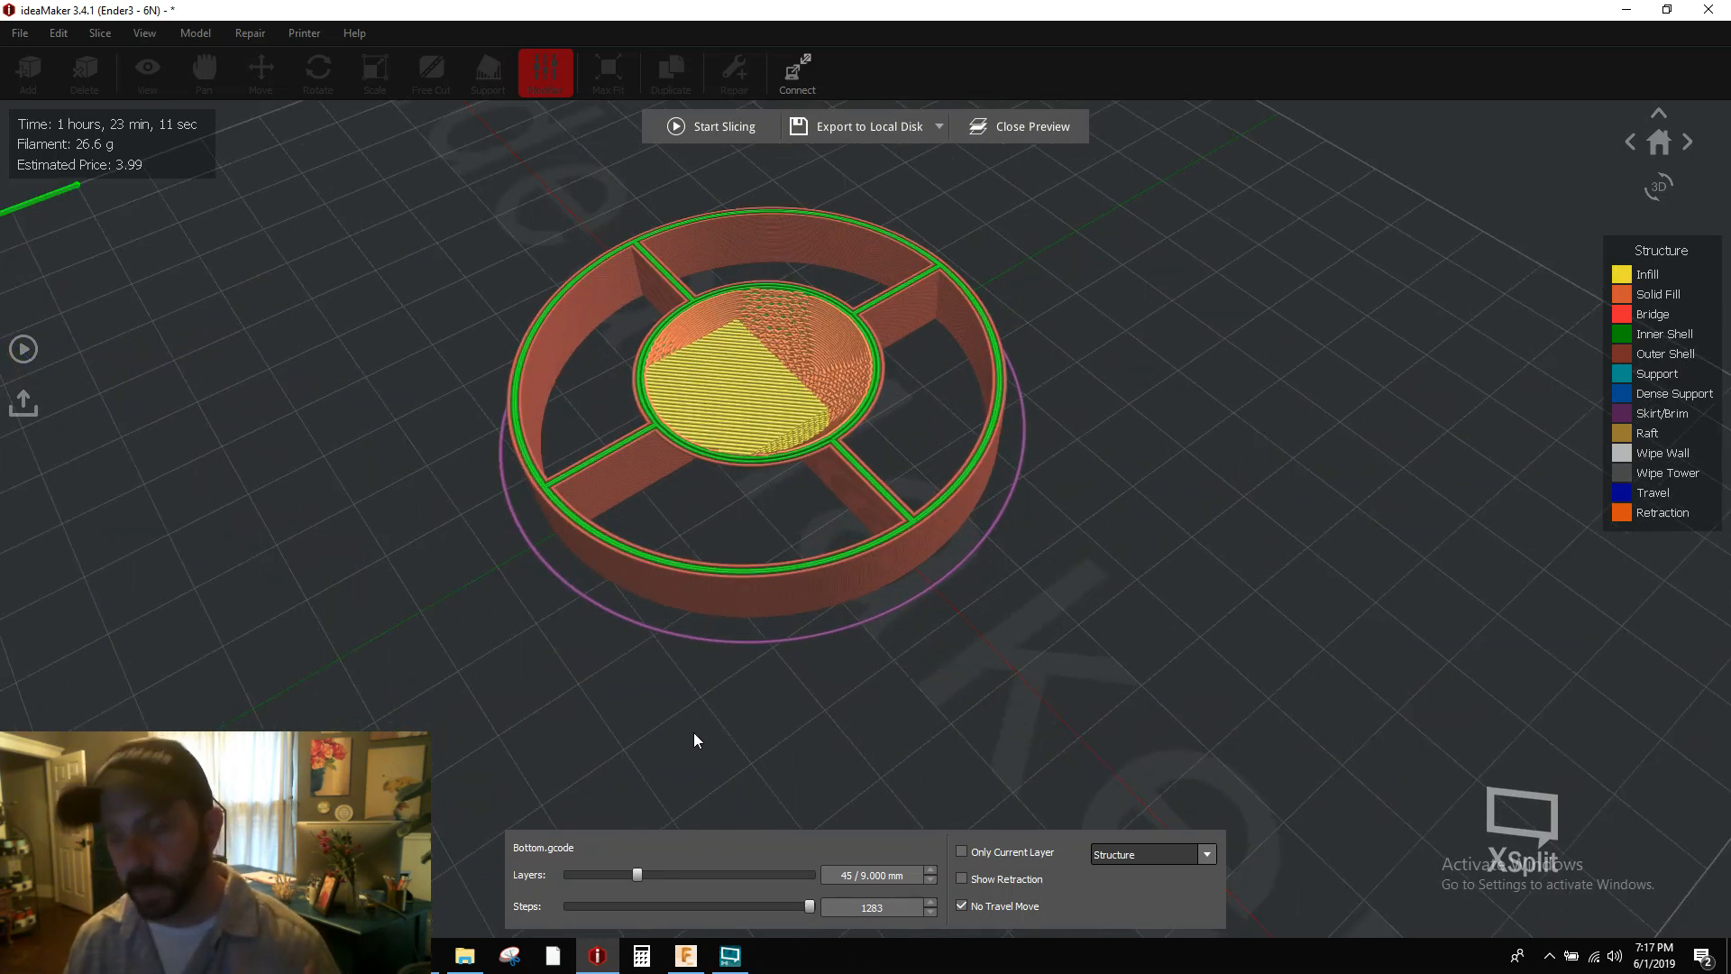
left_click_drag(638, 877, 825, 883)
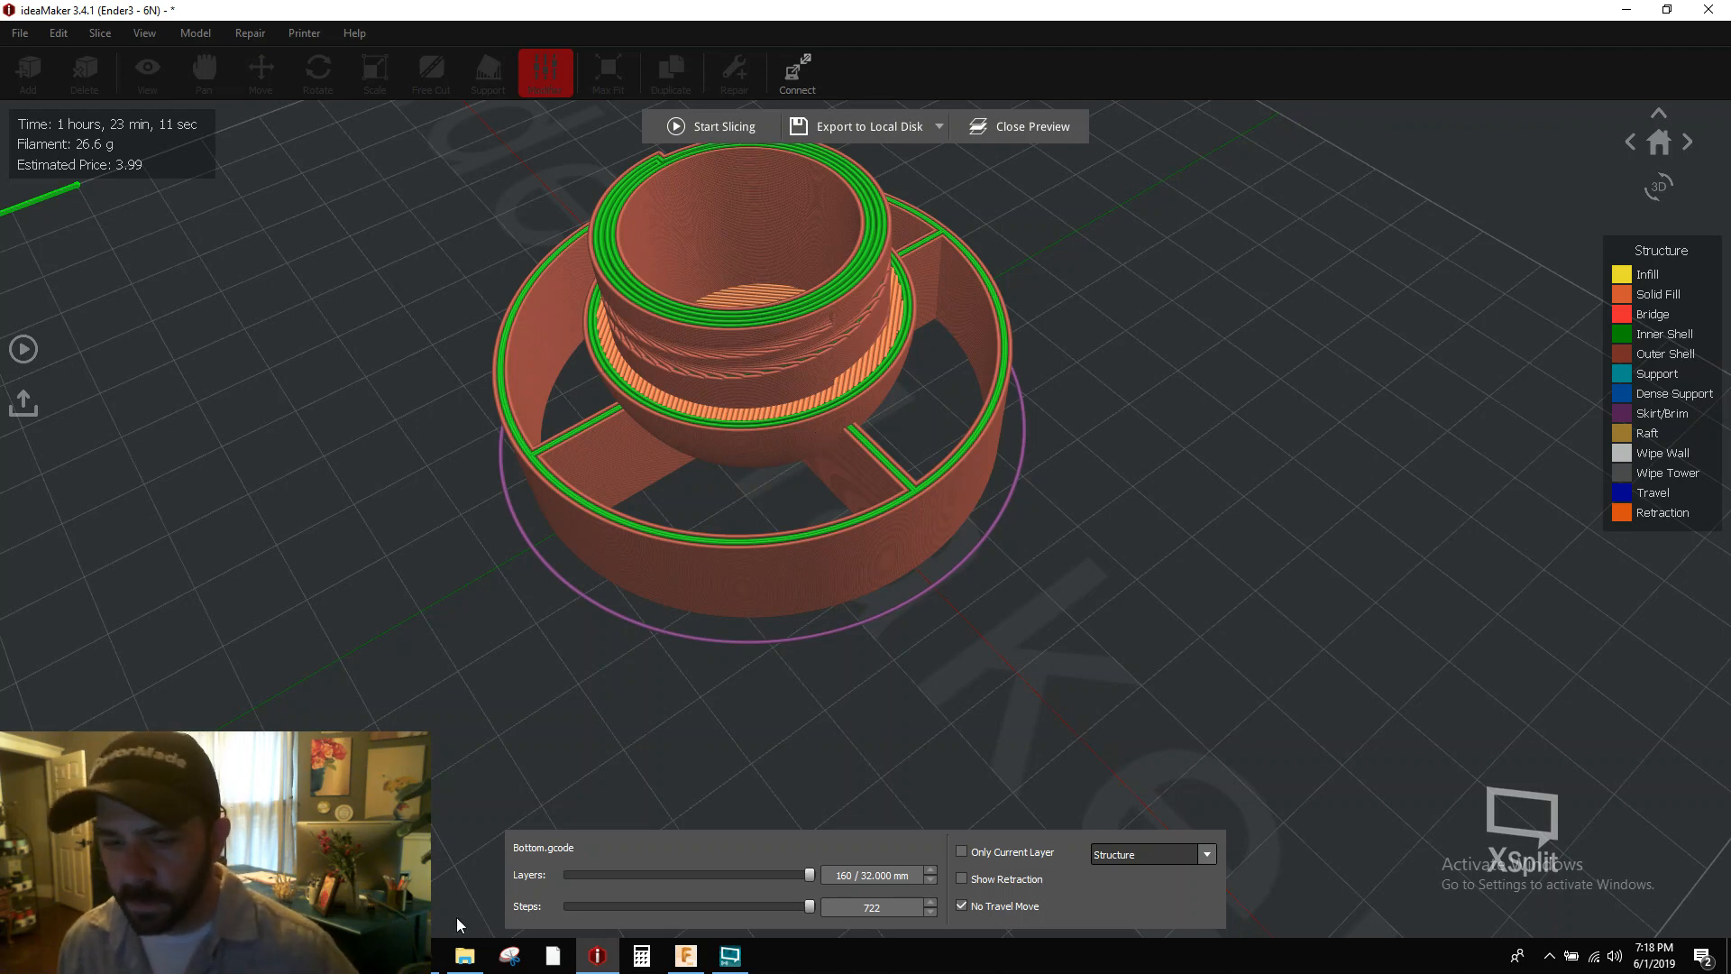
left_click(730, 955)
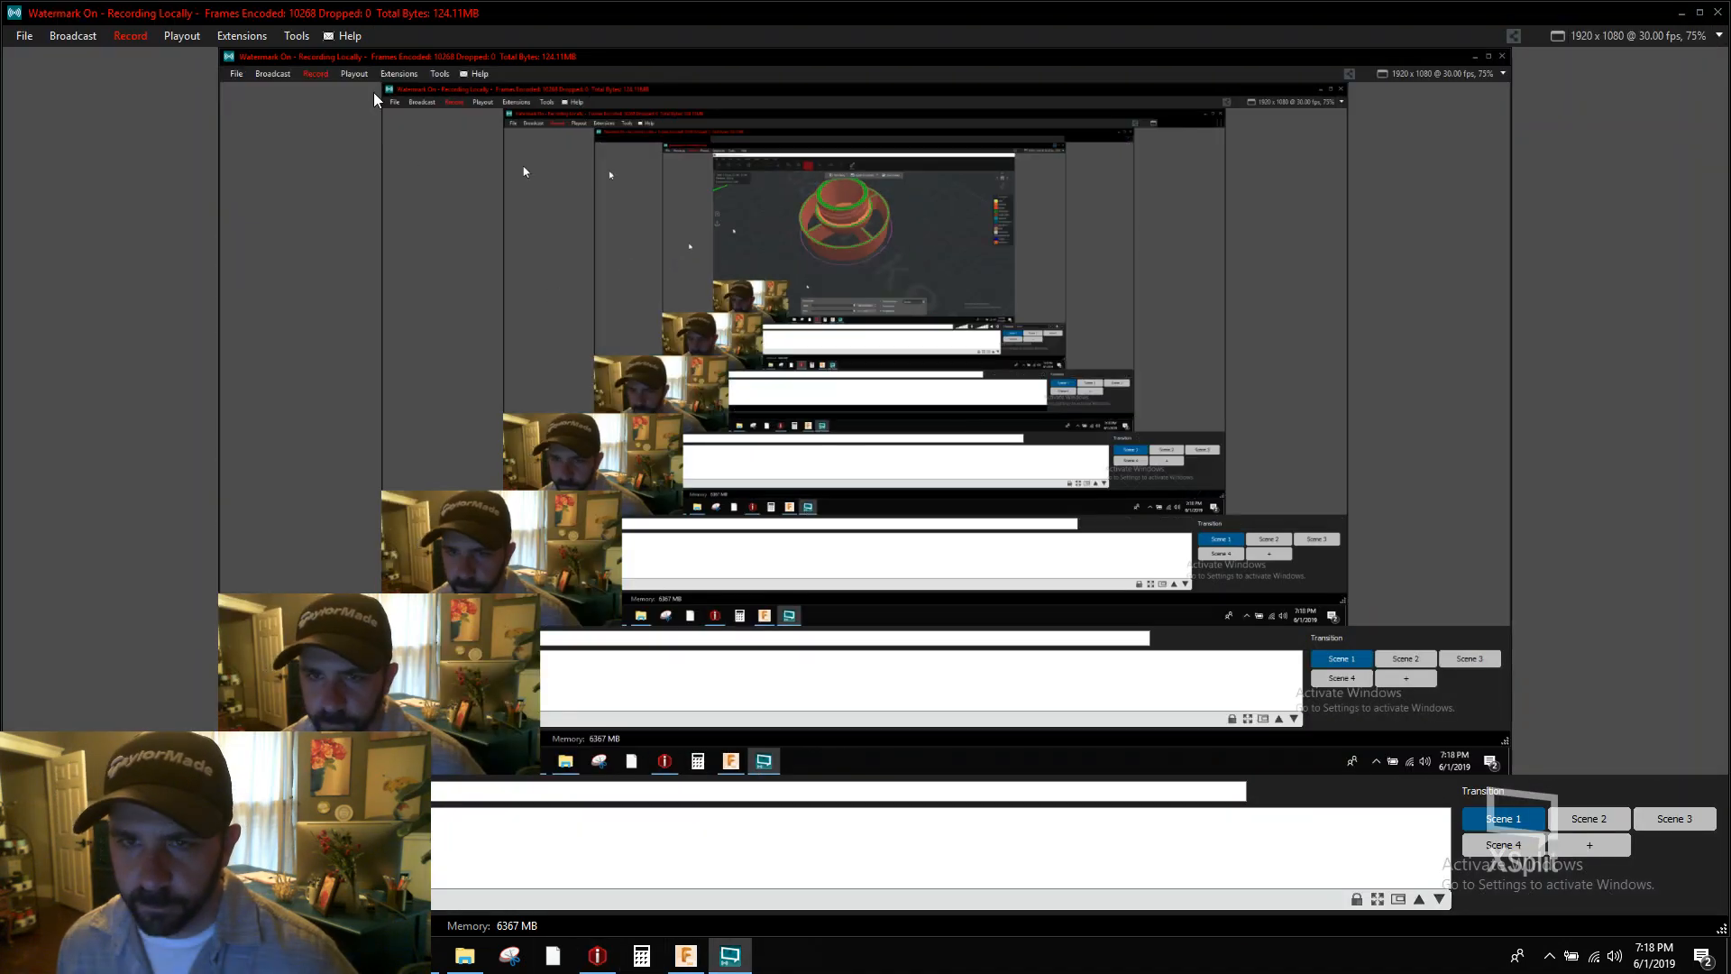